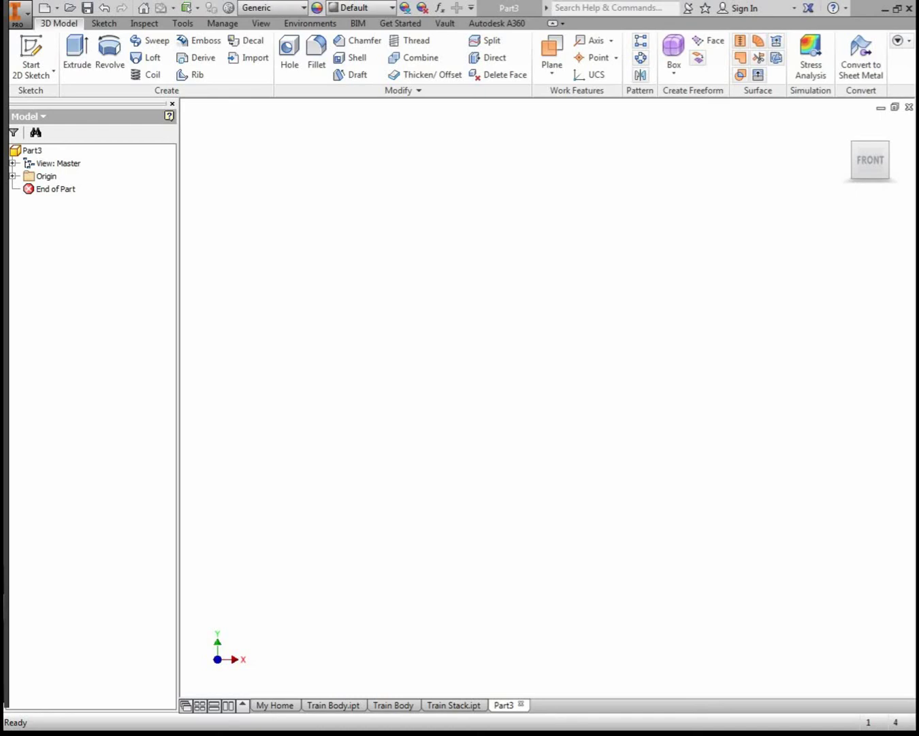
- Switch to the Word document with the Part #2: Stack reference drawing
key(alt+Tab)
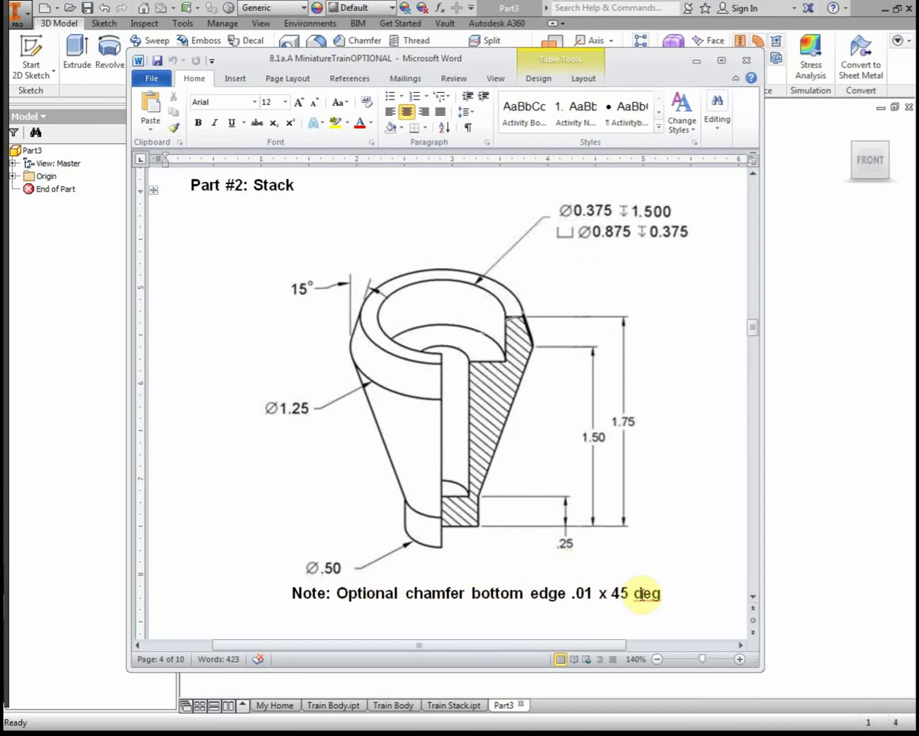
- Check the optional .01 x 45° chamfer note, then move the Word window off to the left
drag(659, 593, 337, 593)
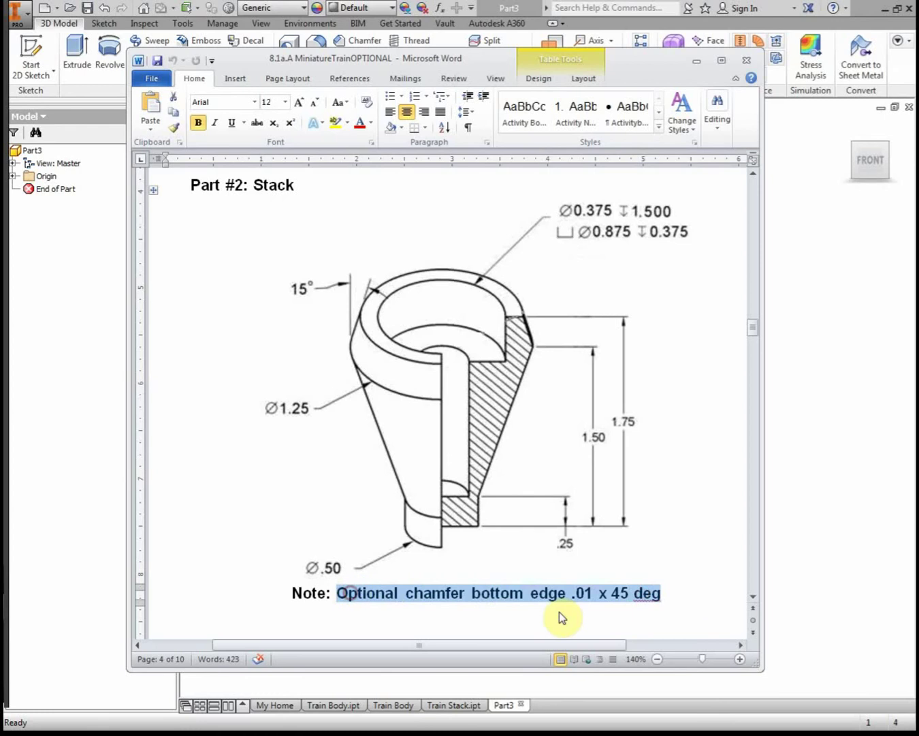
click(687, 593)
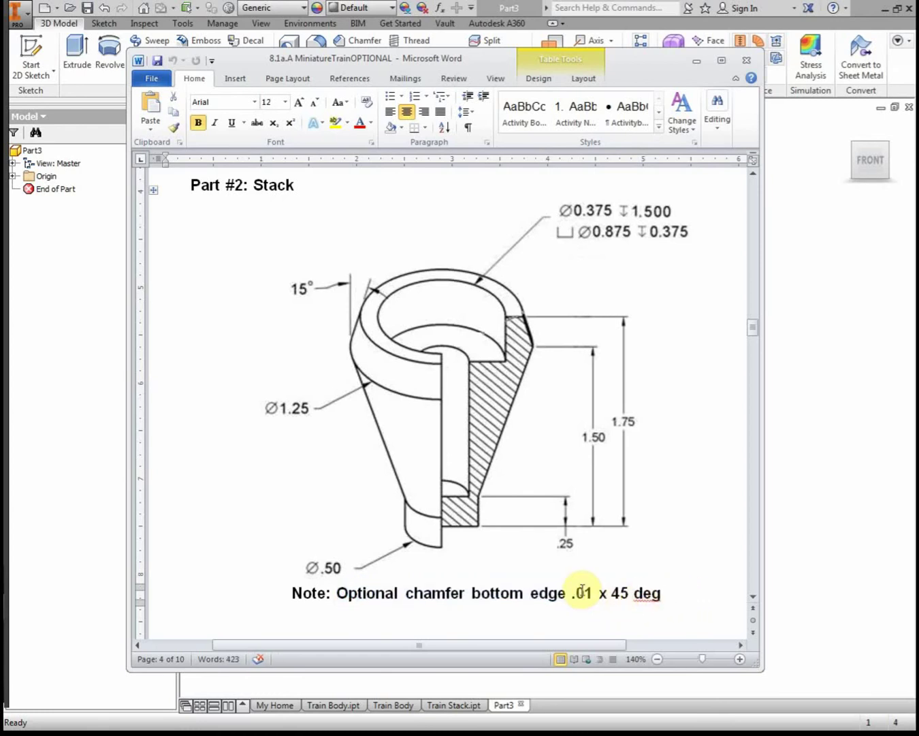
double_click(584, 593)
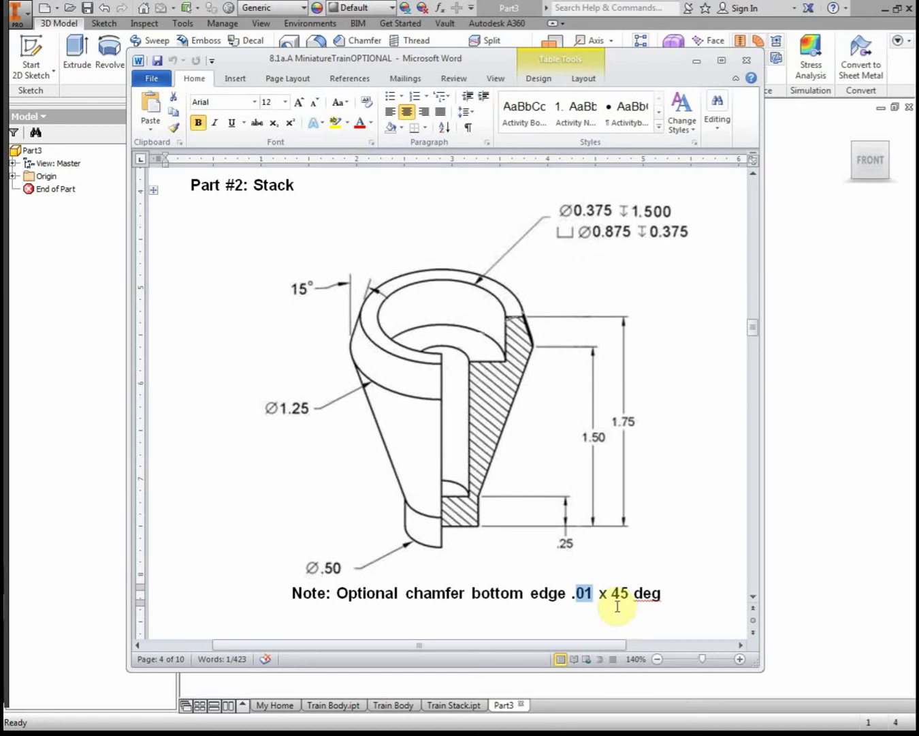
click(710, 483)
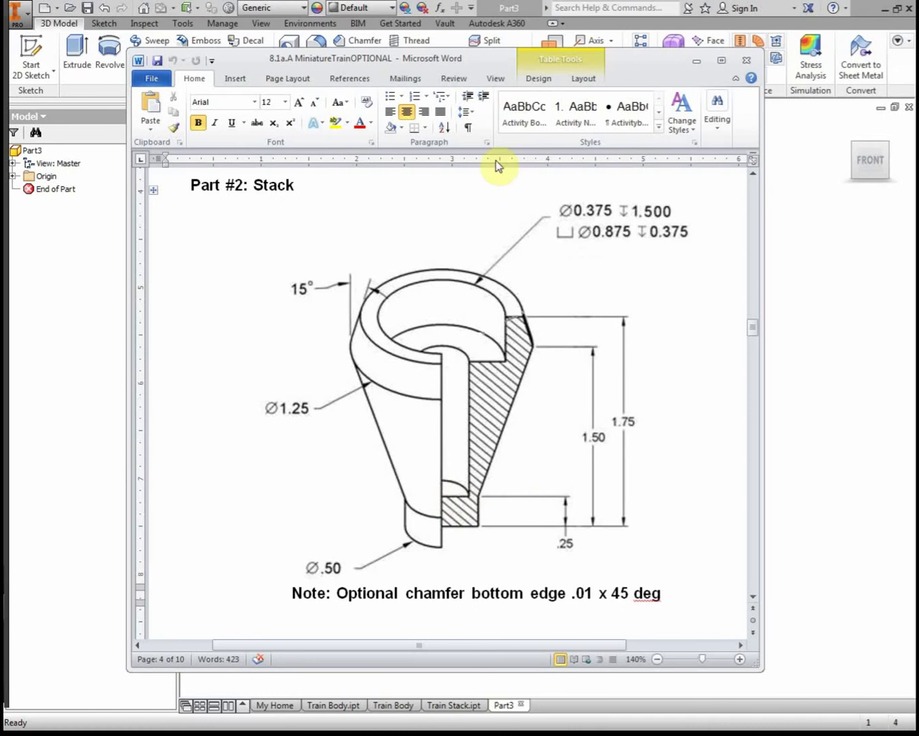
drag(638, 69, 0, 175)
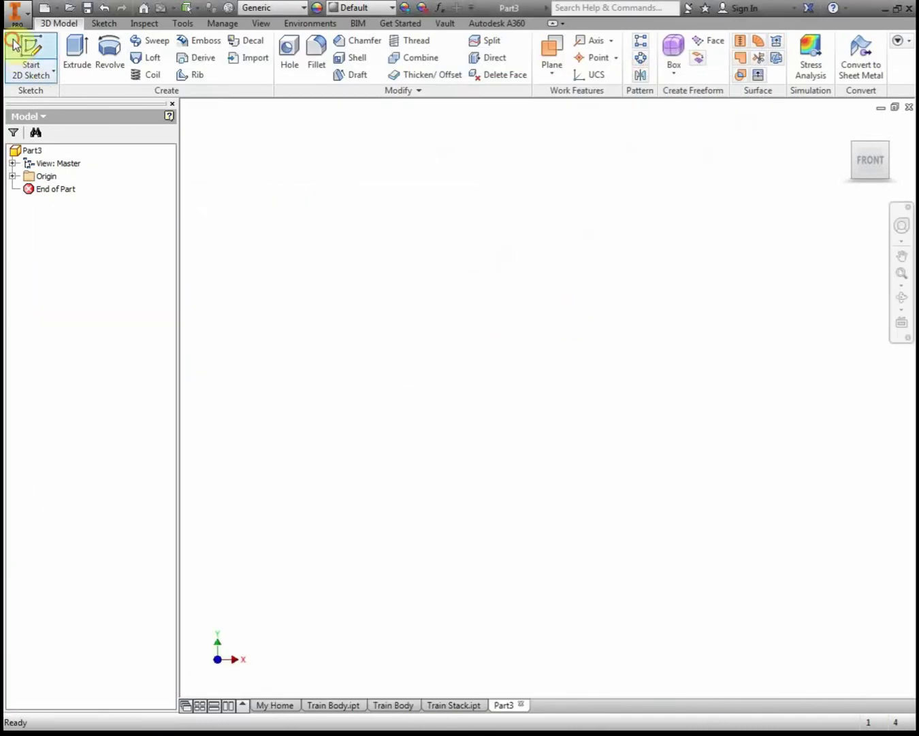
- Sketch a 0.5-diameter circle at the origin on the XZ plane and extrude it 0.25
click(31, 49)
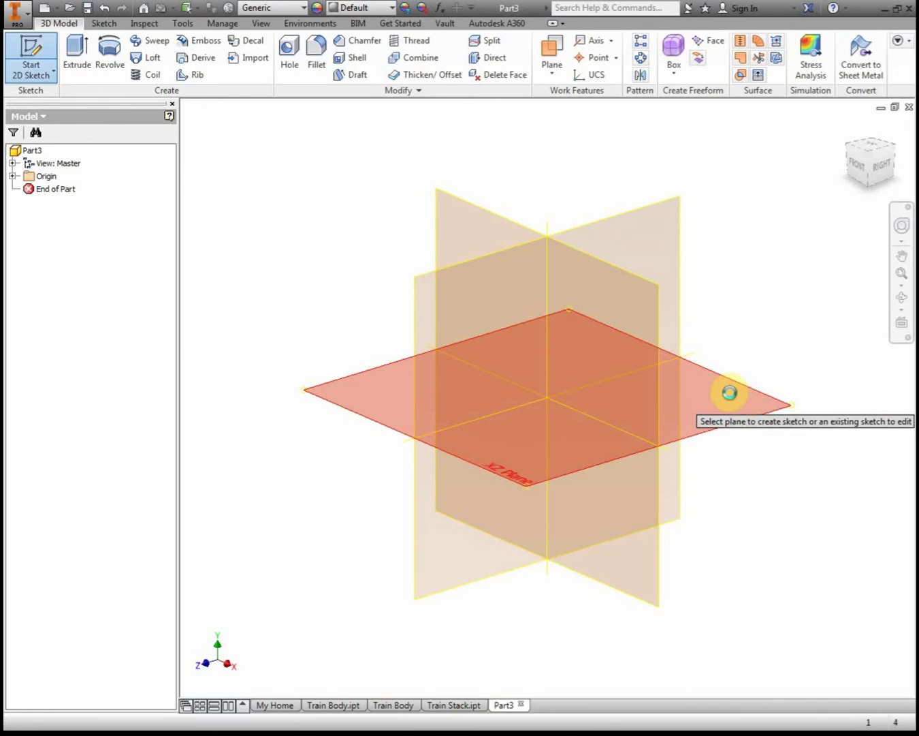
click(733, 395)
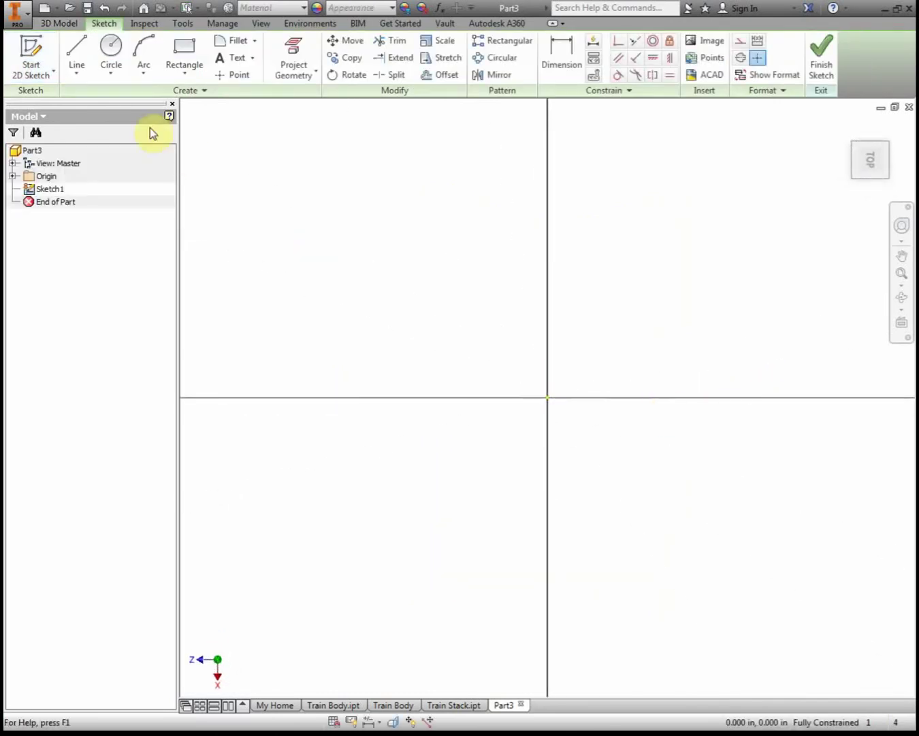
click(110, 45)
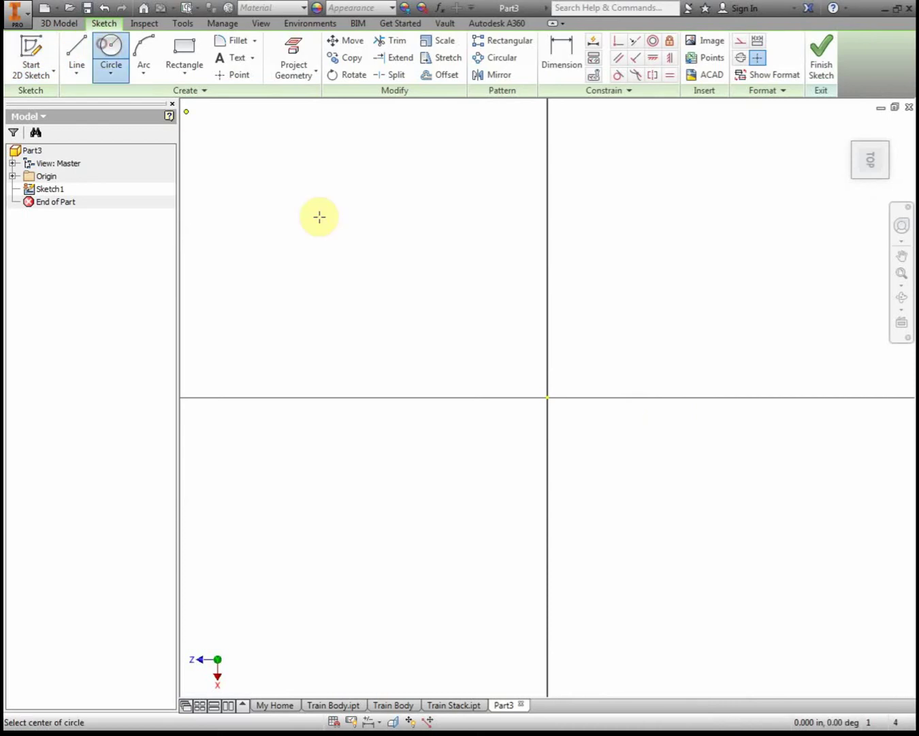
click(546, 397)
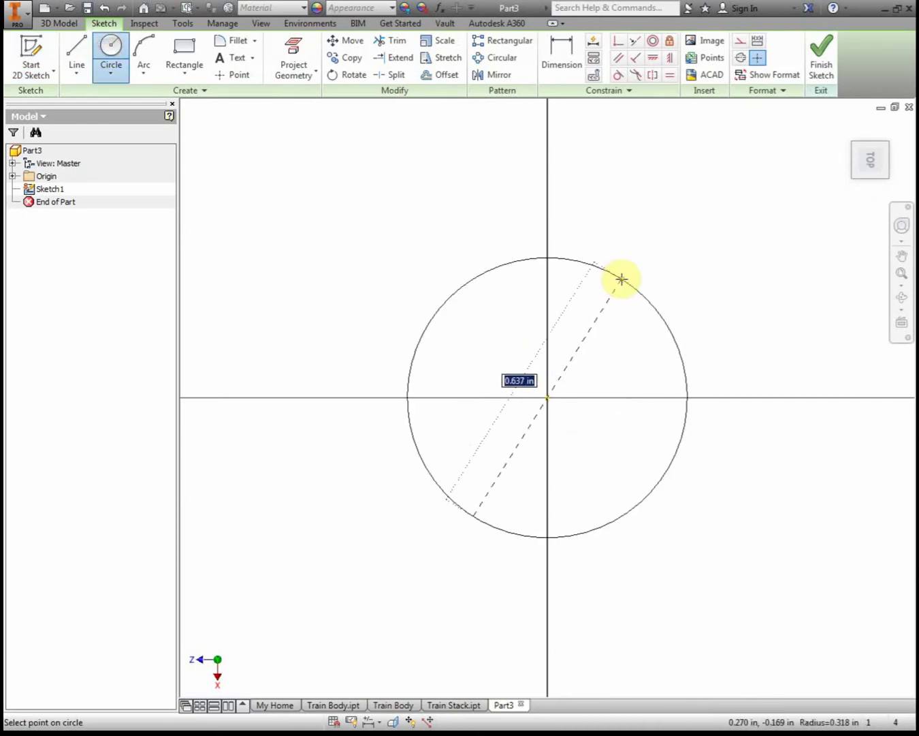
text(0.5)
key(Return)
key(e)
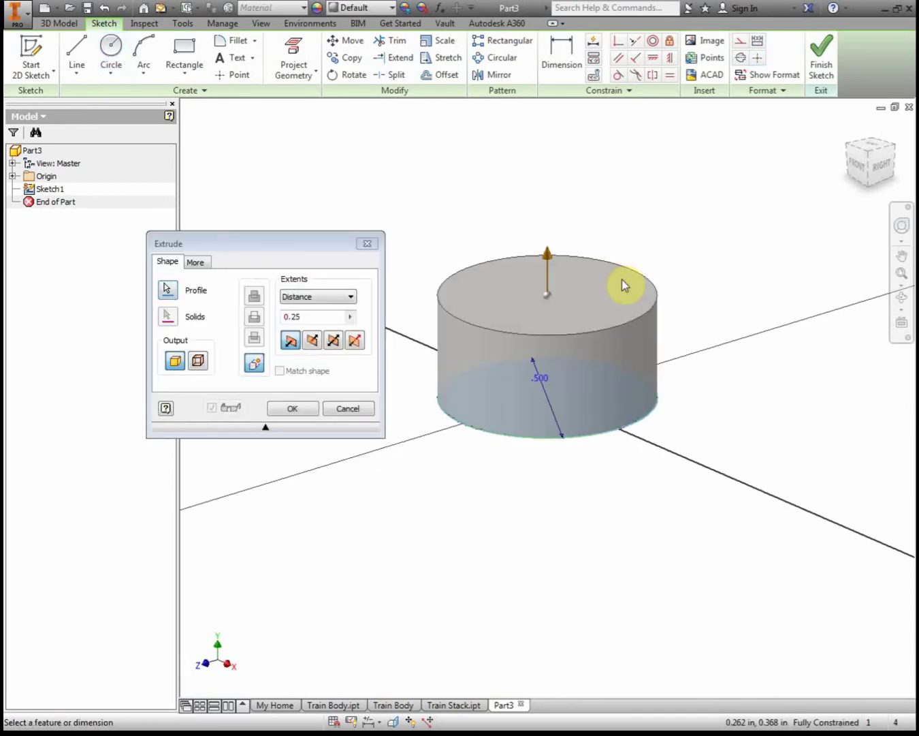
key(Return)
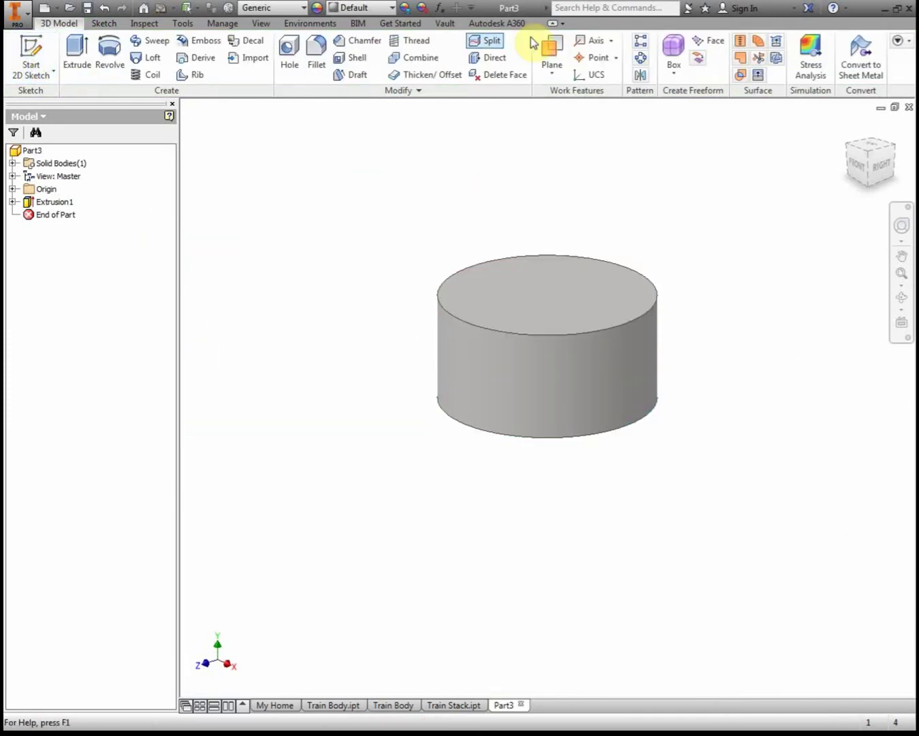
- Create Work Plane1 offset above the cylinder's top face, then move the Word drawing aside
click(549, 65)
click(602, 152)
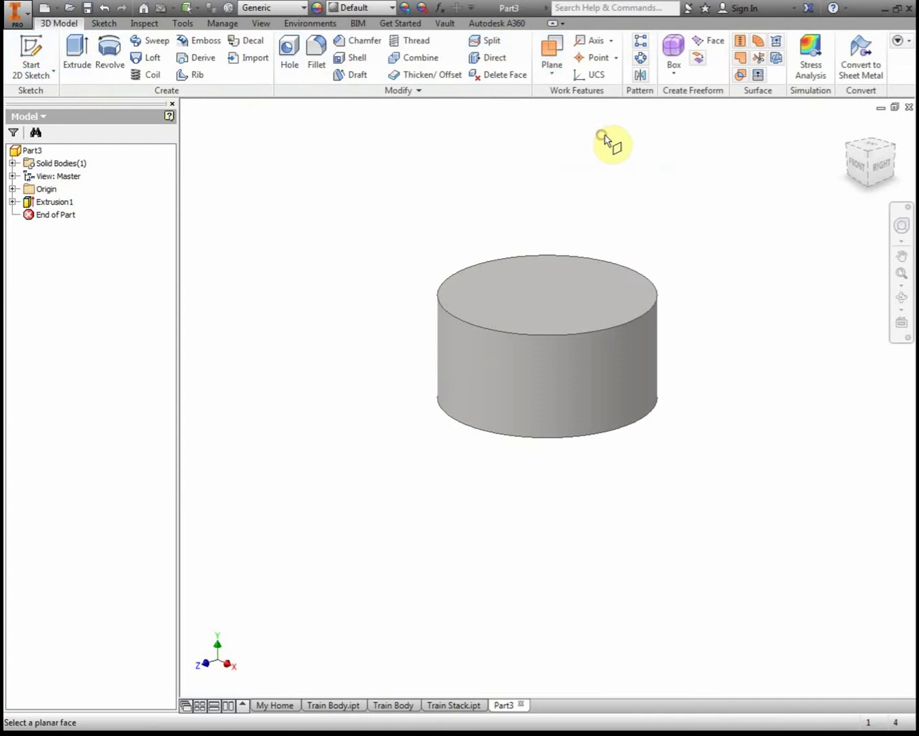
click(597, 302)
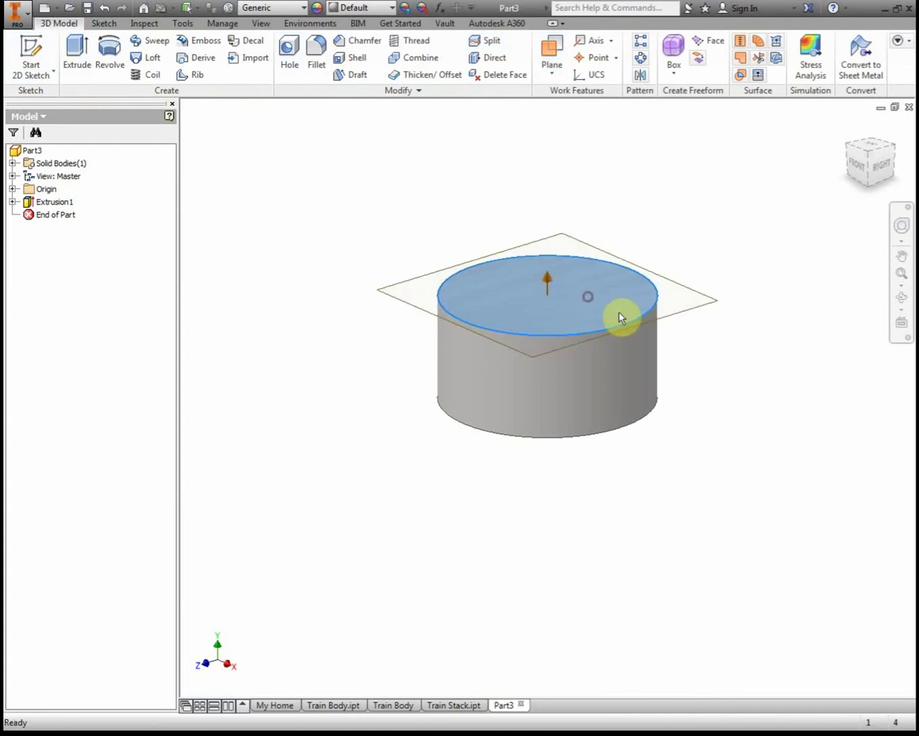
click(692, 298)
scroll(691, 298, down, 3)
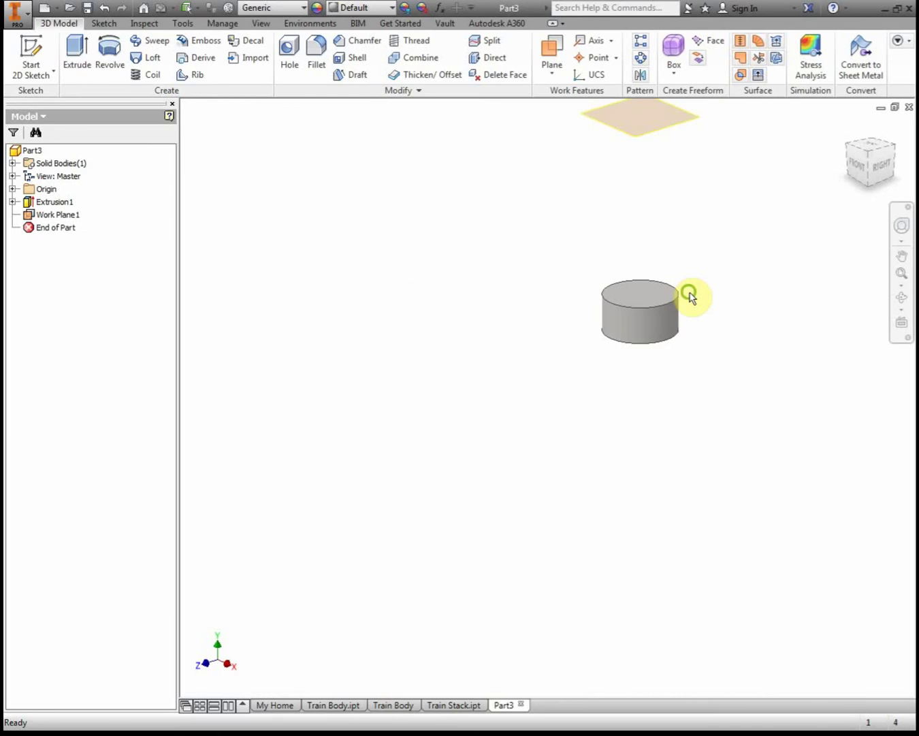
middle_drag(692, 294, 583, 505)
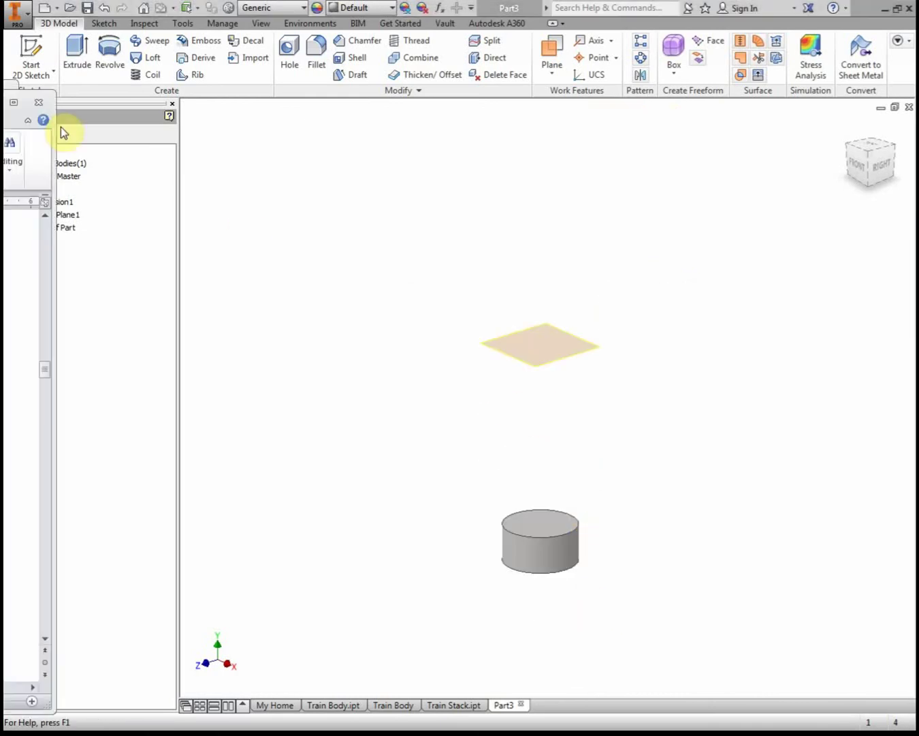
drag(59, 130, 362, 71)
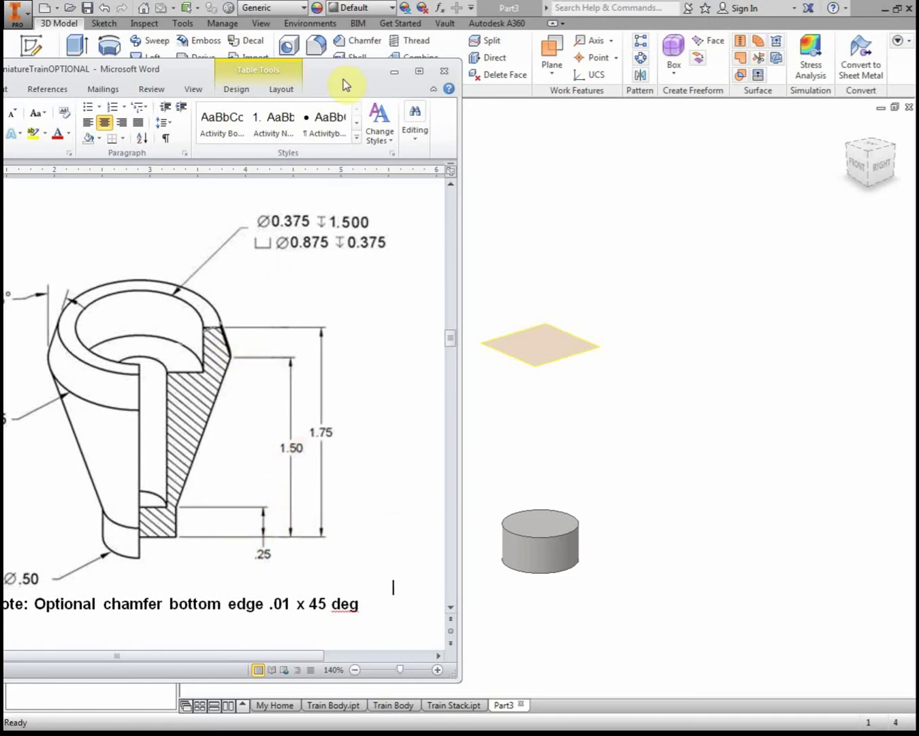
drag(321, 74, 0, 7)
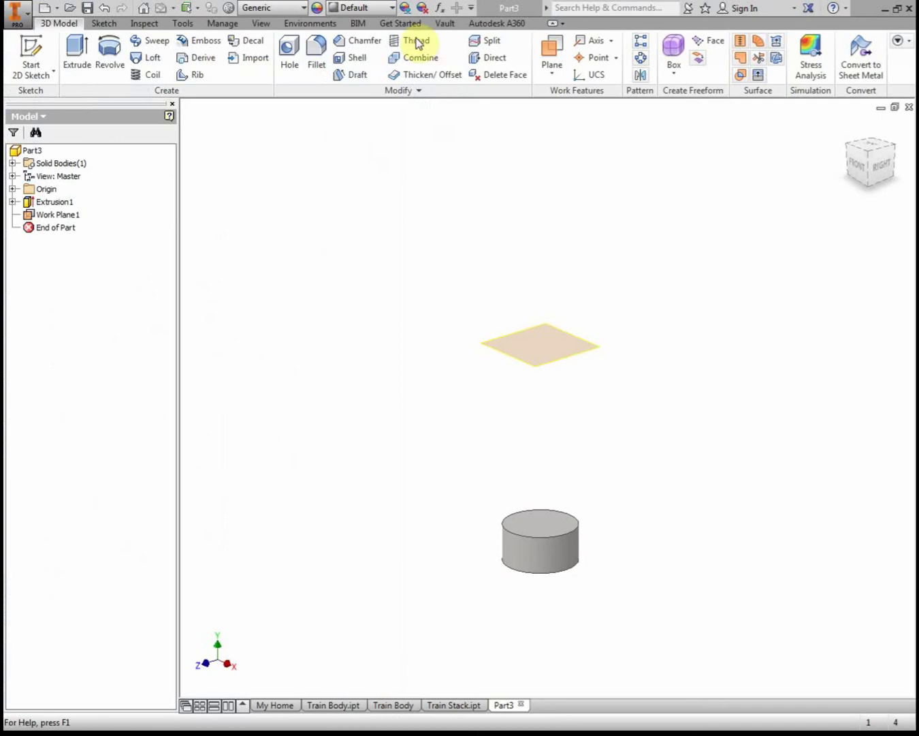
- Sketch a 1.25-diameter circle centred at the origin on Work Plane1
click(51, 56)
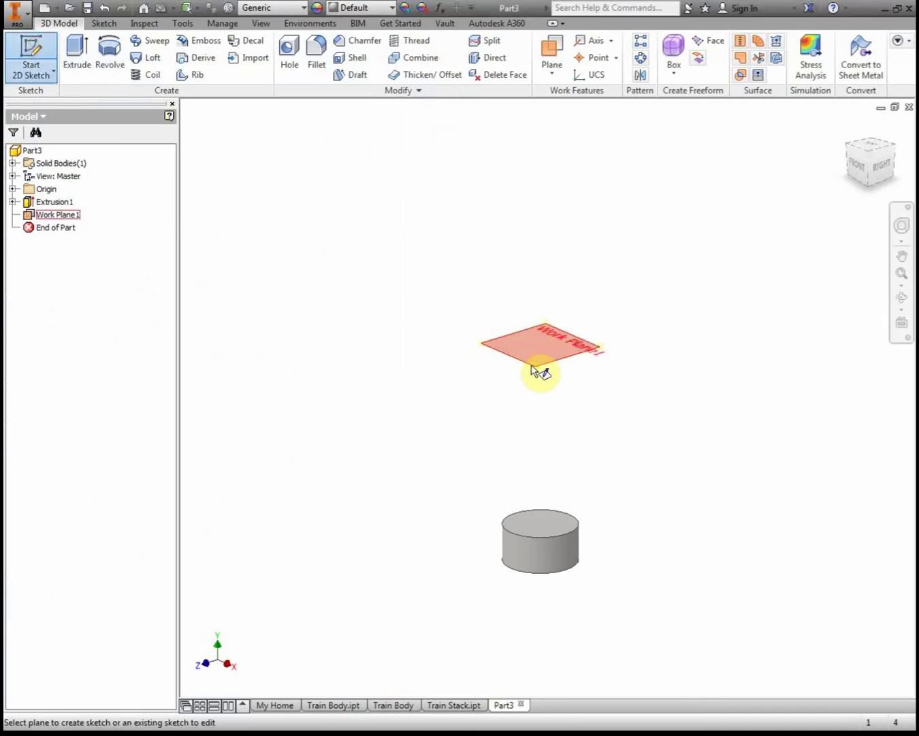
click(543, 365)
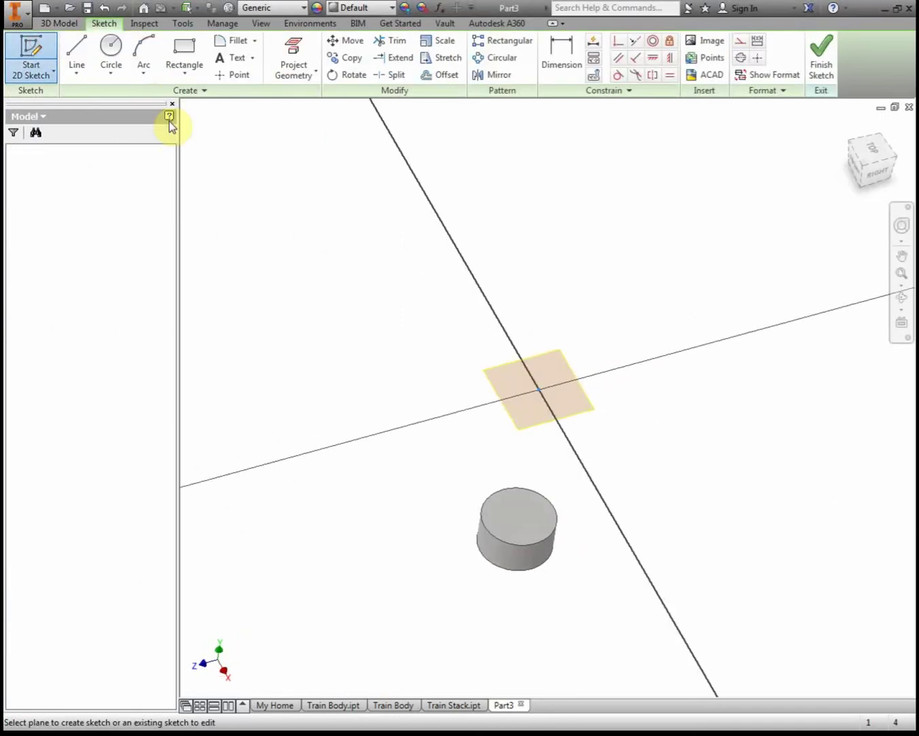
click(113, 59)
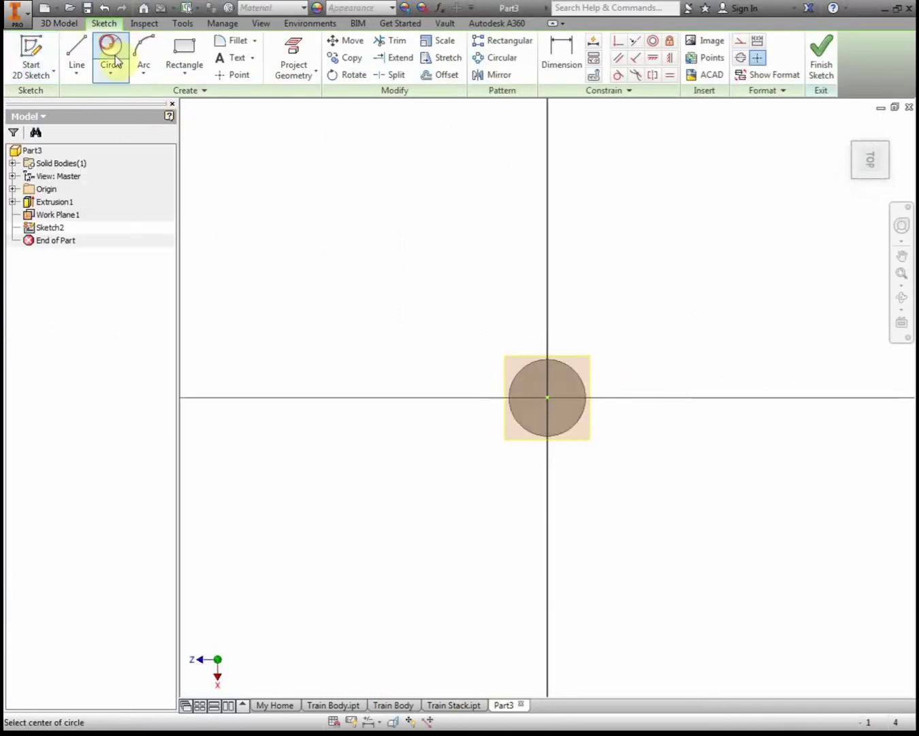
click(547, 397)
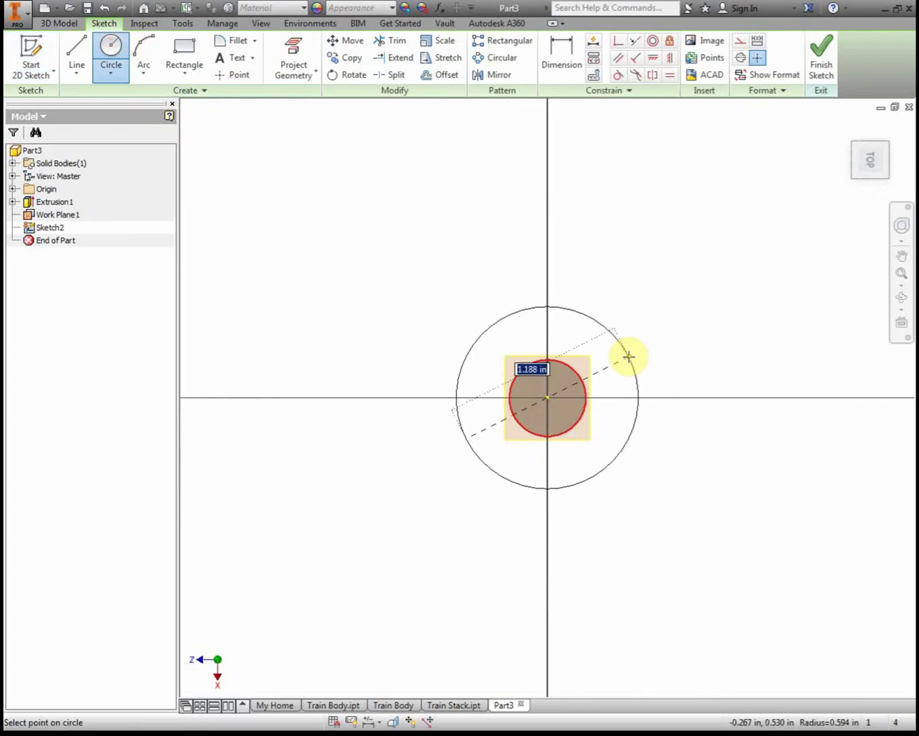
text(1.25)
key(Return)
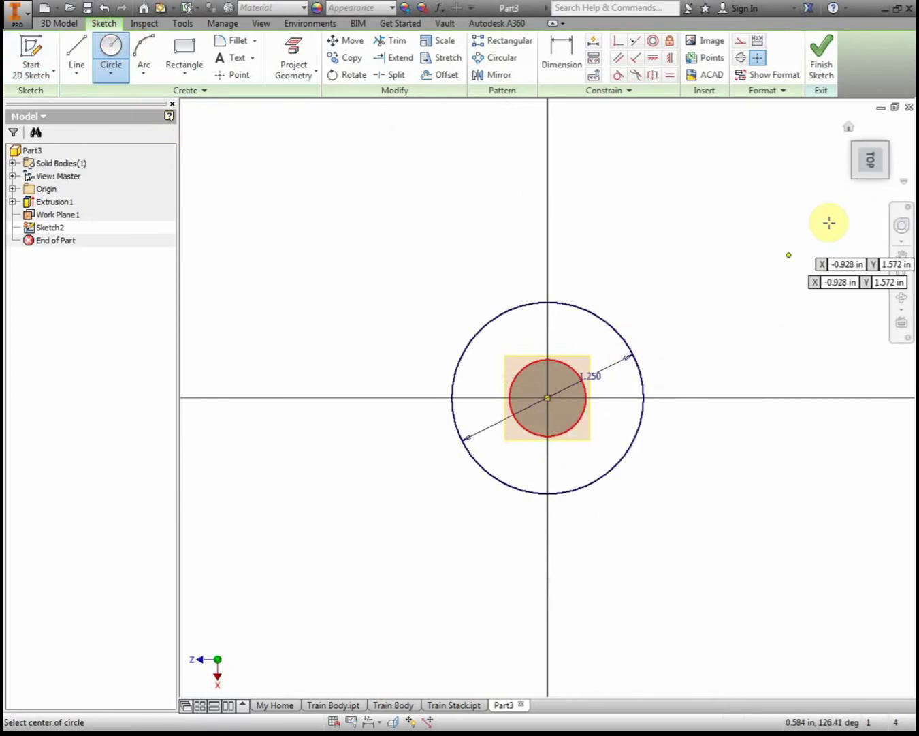
click(821, 63)
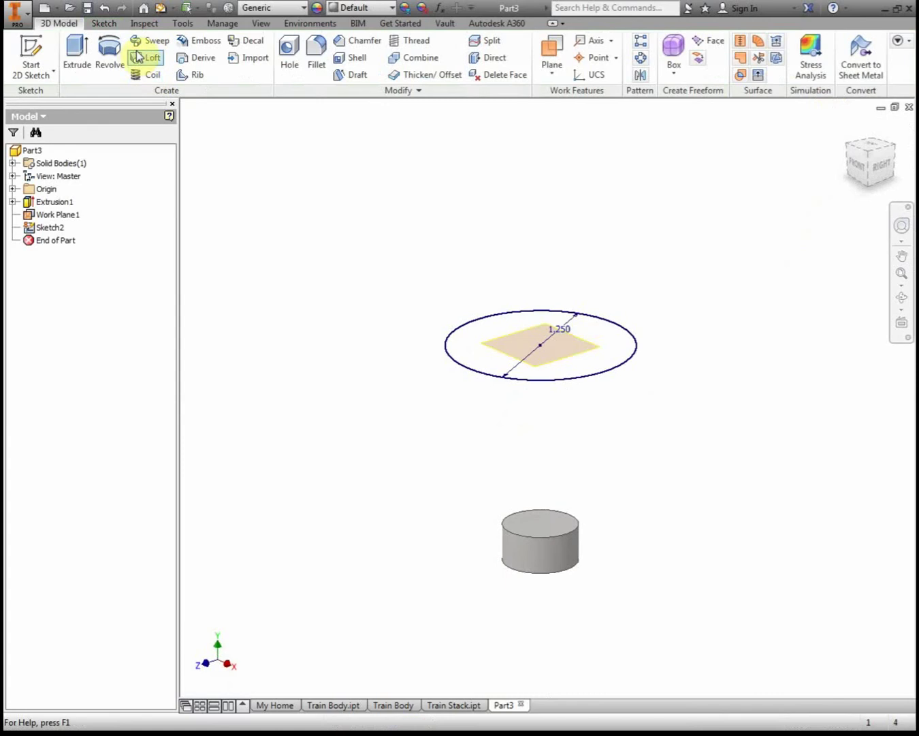
- Loft from the cylinder's top edge to the 1.25 circle, then hide Work Plane1
click(138, 58)
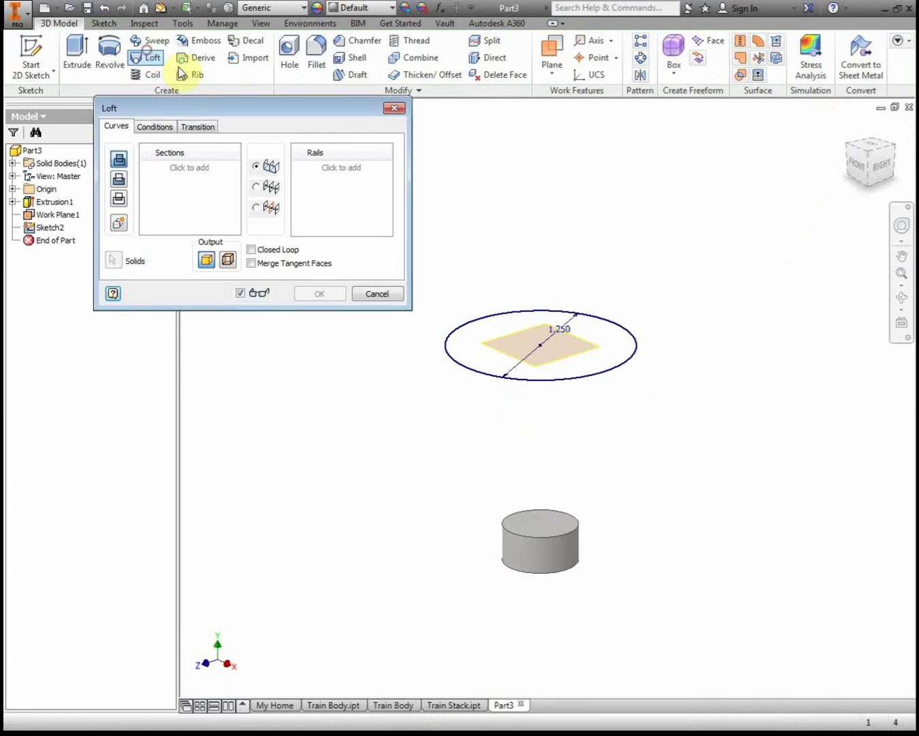
click(580, 528)
click(618, 366)
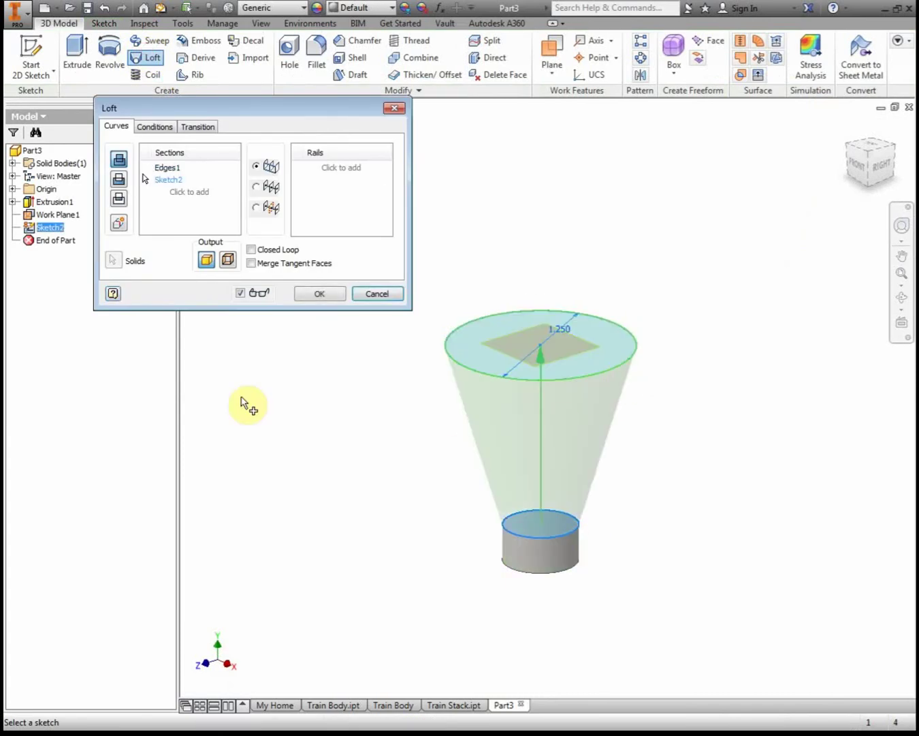
click(321, 294)
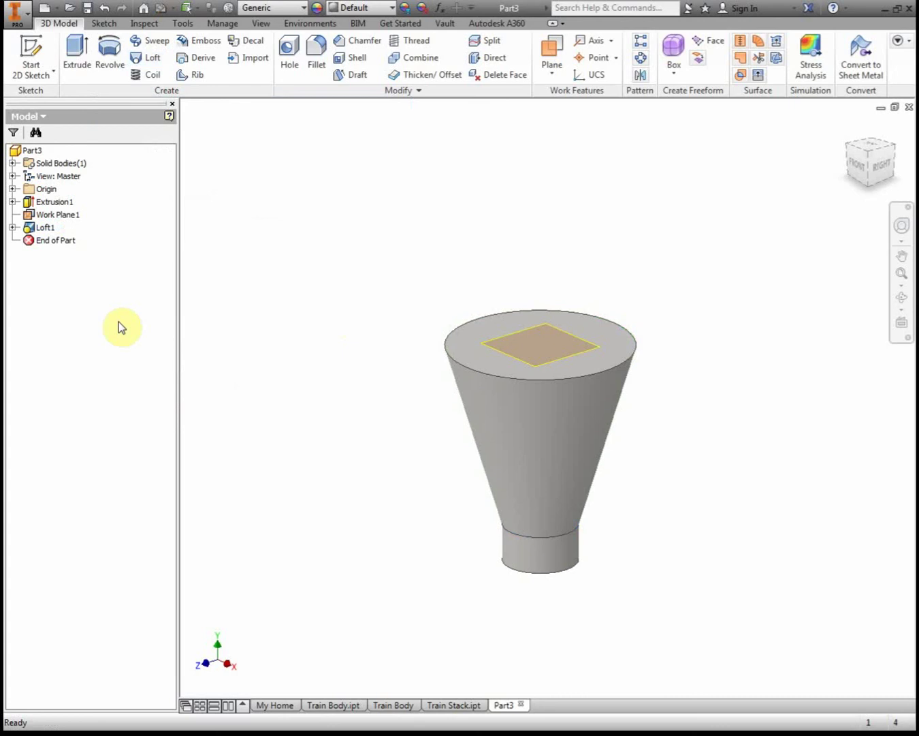
click(58, 215)
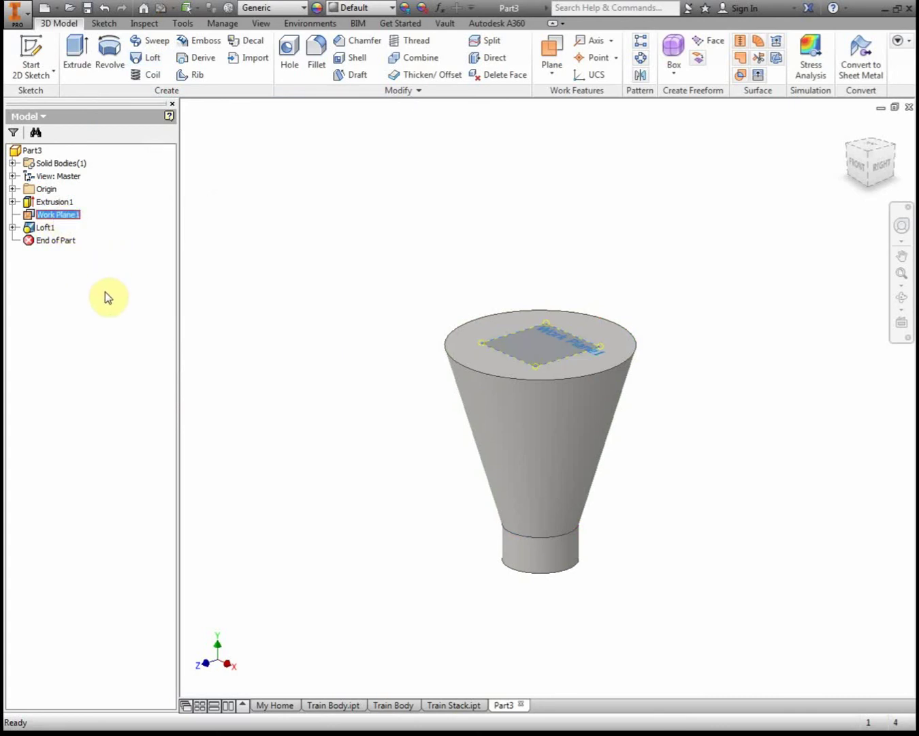
key(alt+v)
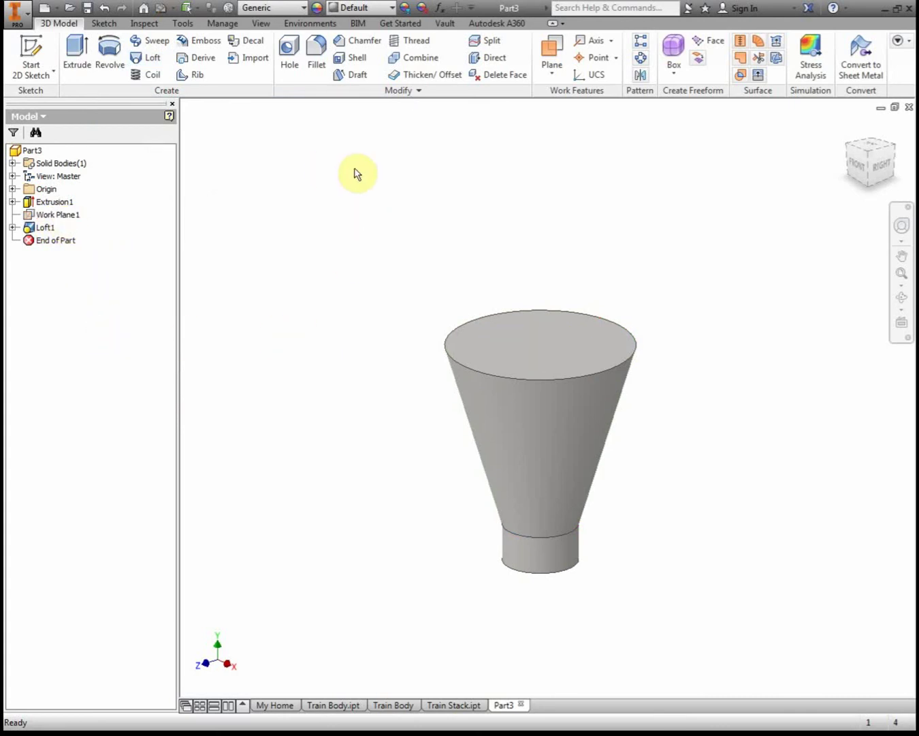
- Sketch a 1.250-diameter circle at the origin on the cone's top face and start an extrusion
click(32, 54)
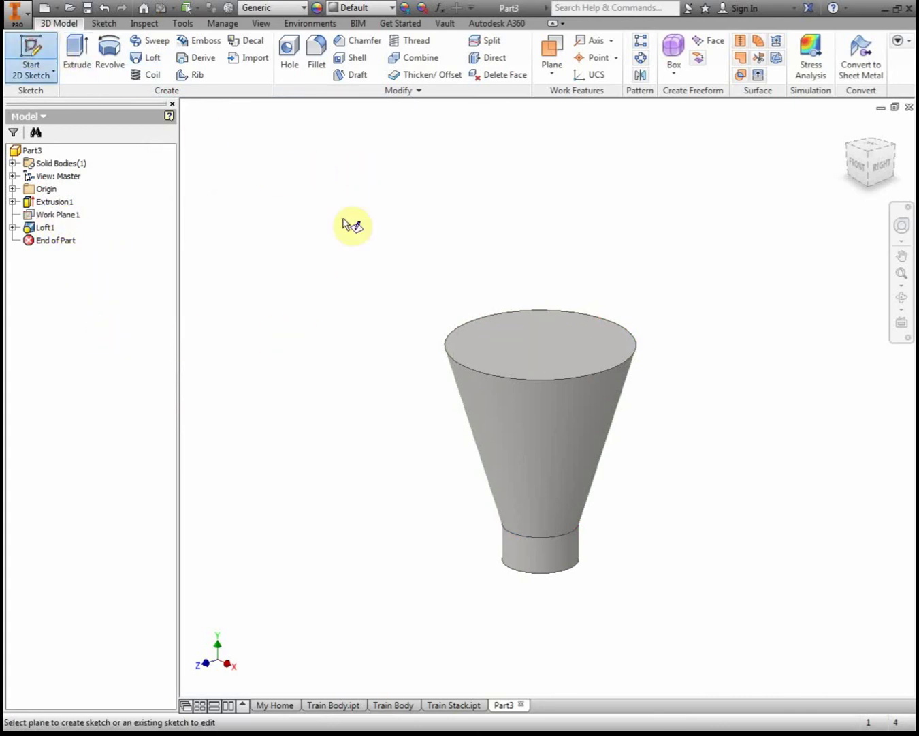
click(545, 338)
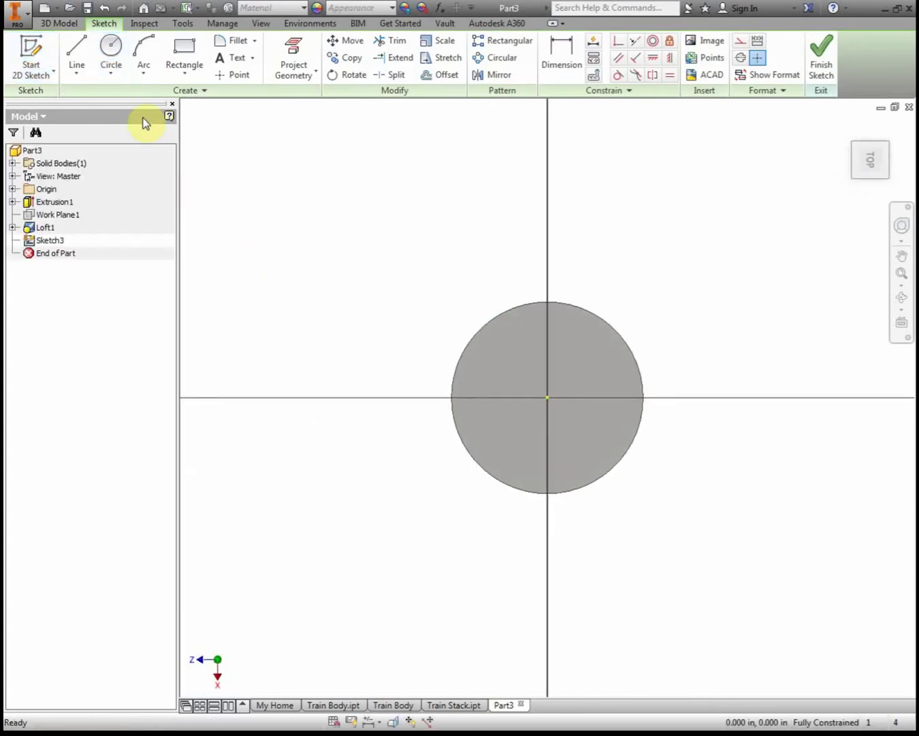
click(112, 51)
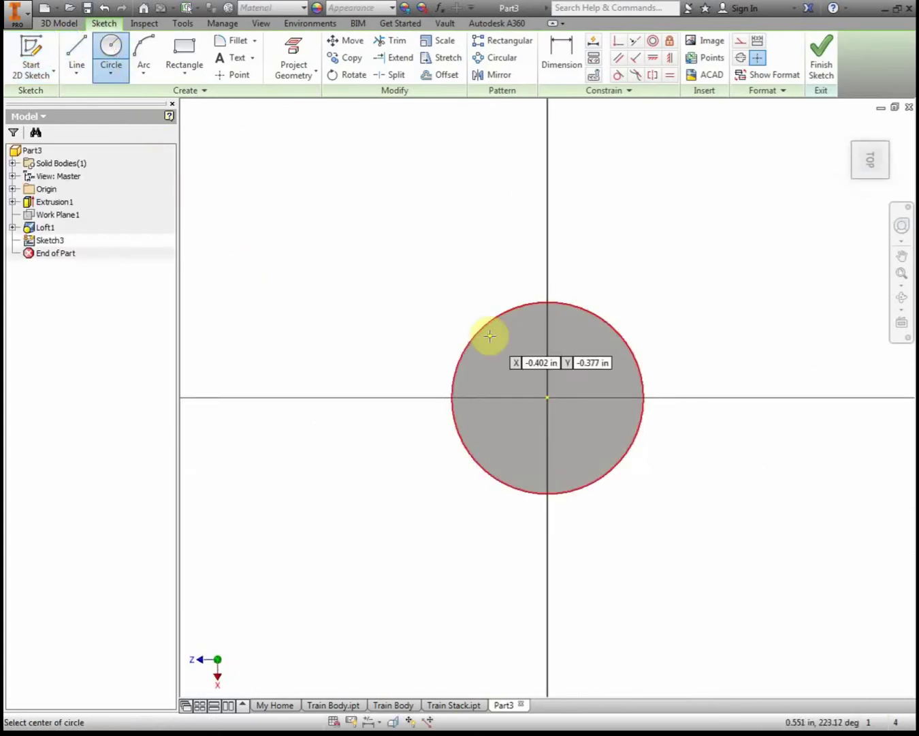
click(545, 398)
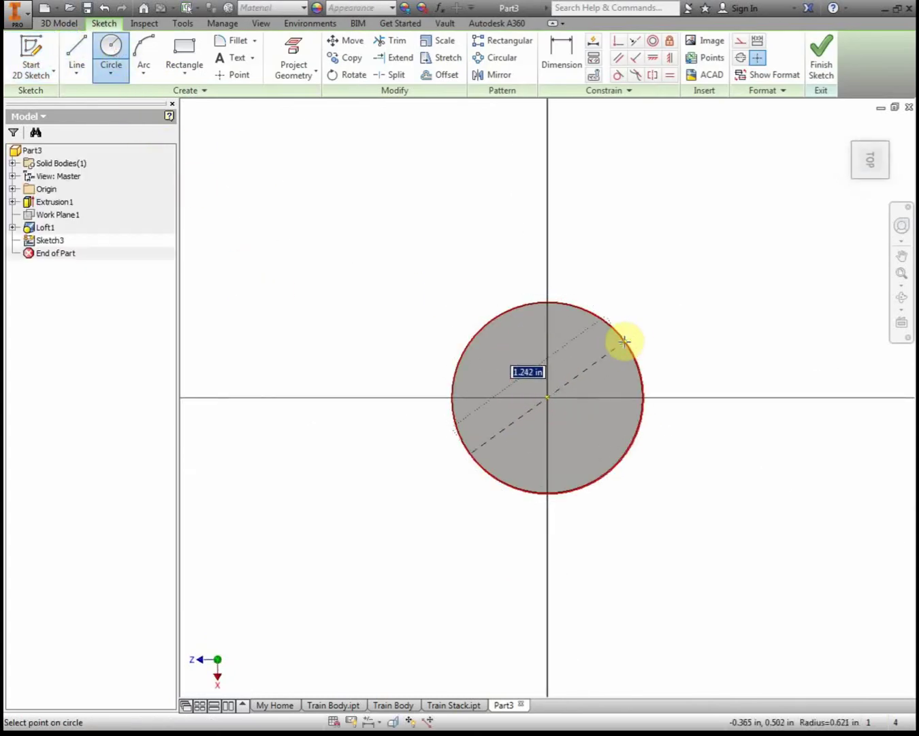
text(0)
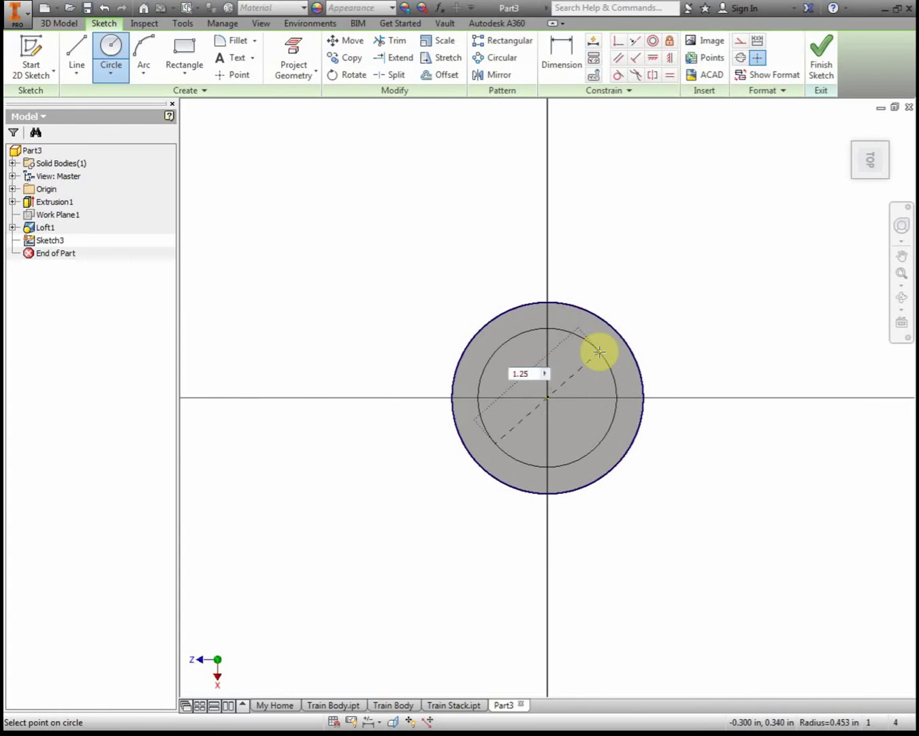
text(.25)
key(Return)
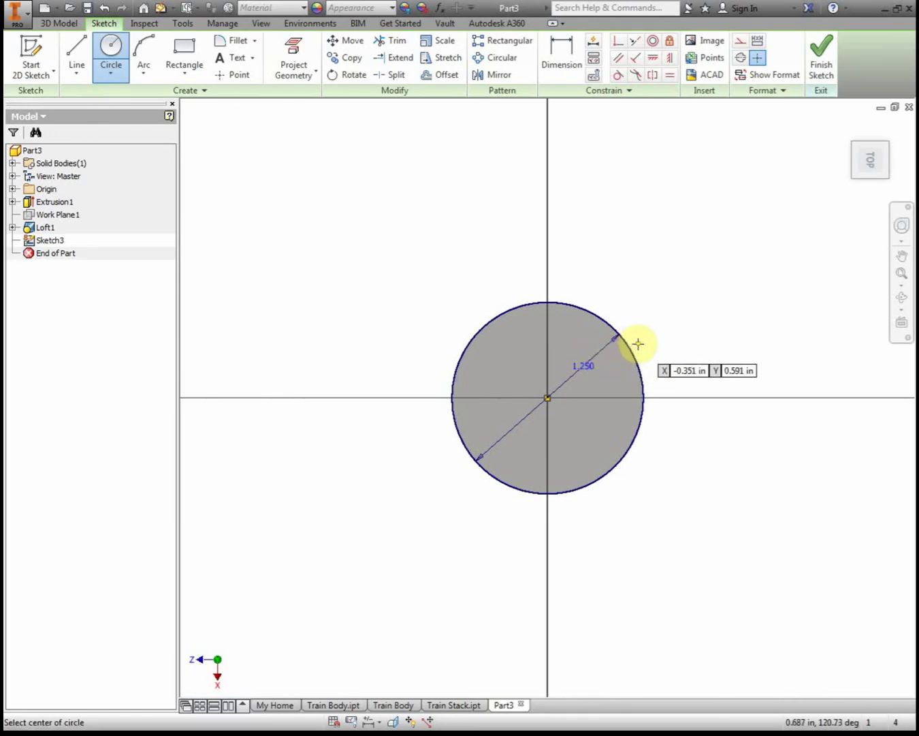
key(e)
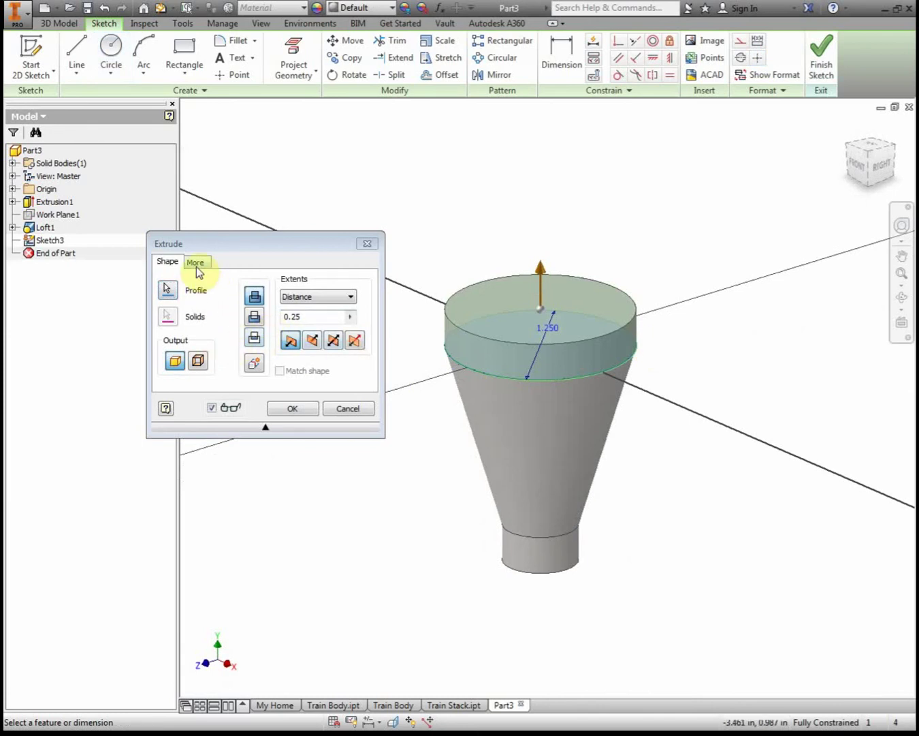
- Set the extrude distance to 0.25 and compare the taper against the Word drawing
click(308, 315)
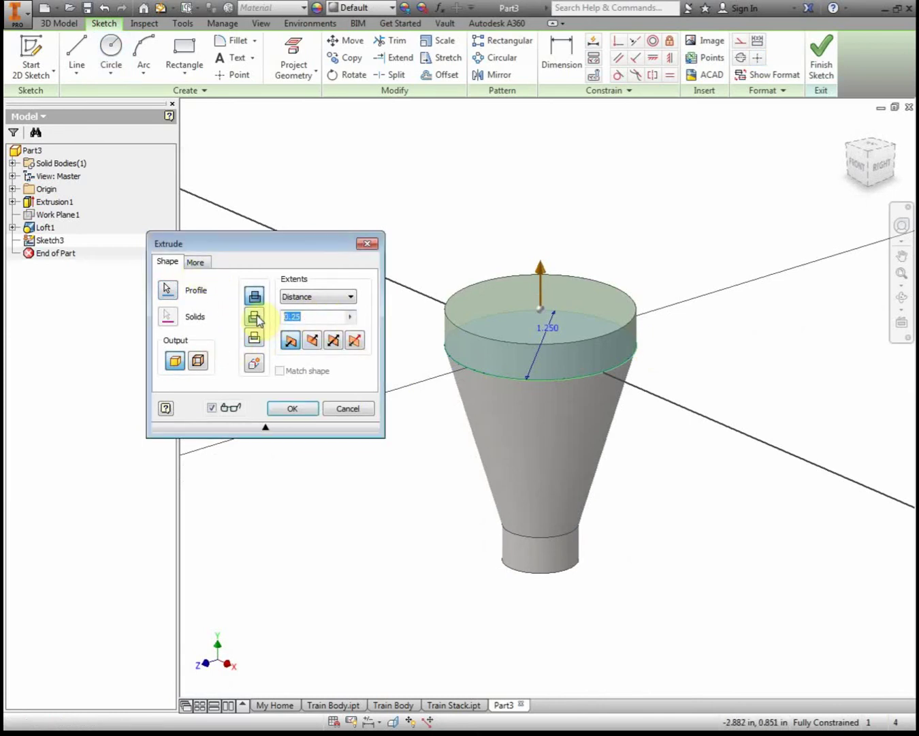
text(0.25)
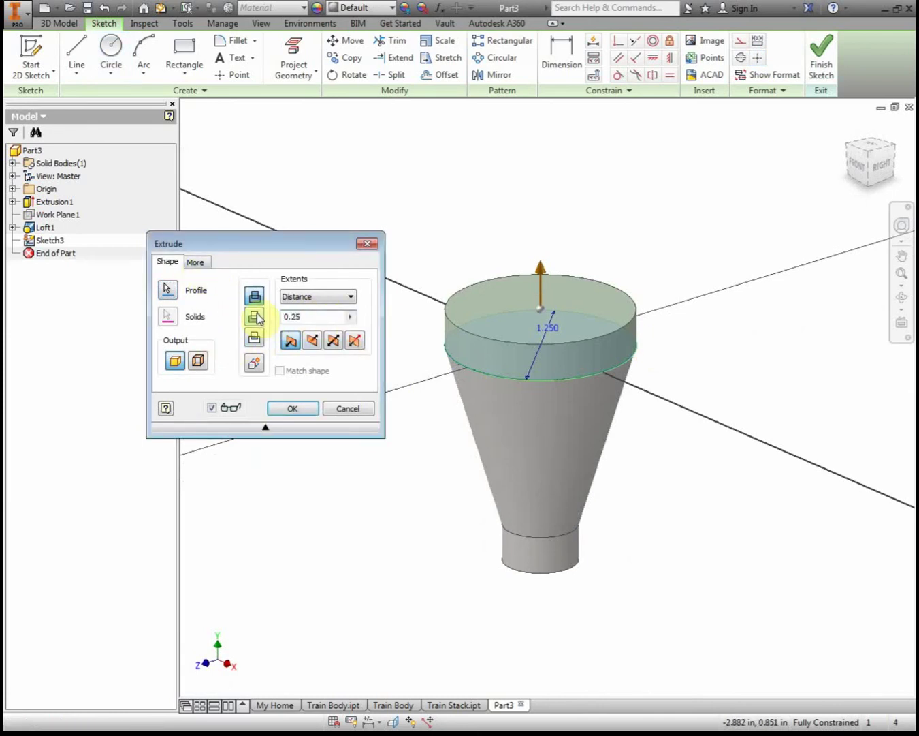
click(196, 262)
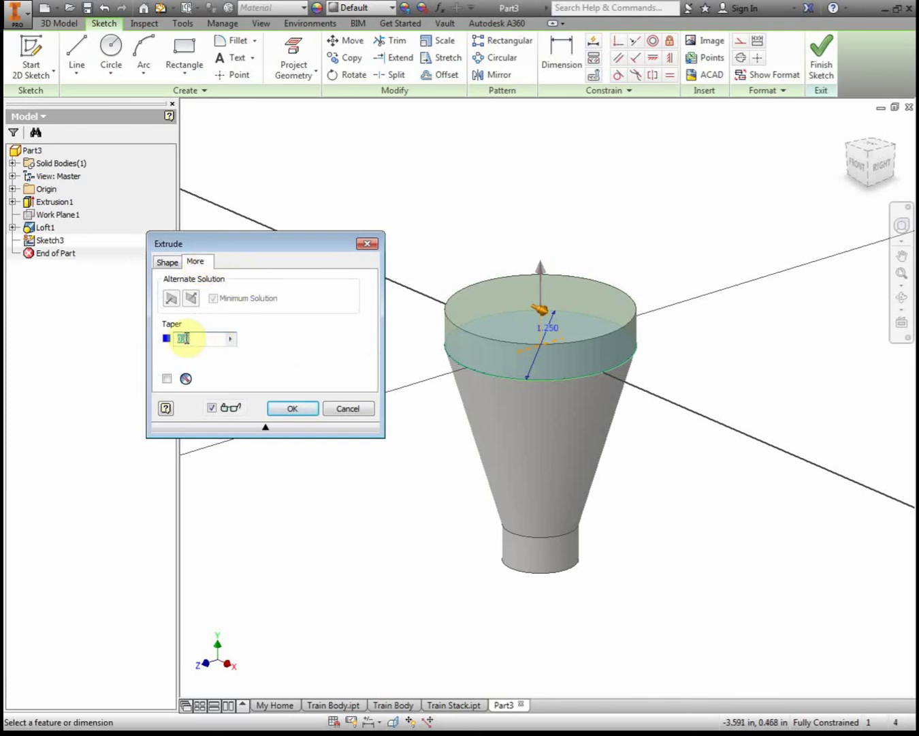
key(alt+Tab)
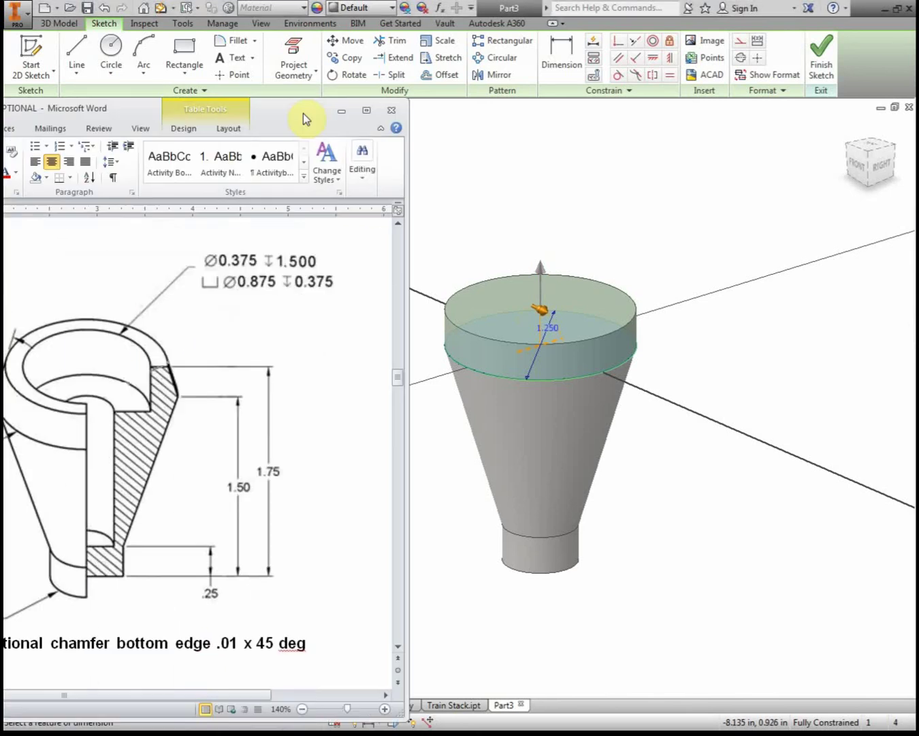
mouse_move(304, 112)
mouse_down()
mouse_move(423, 102)
mouse_move(408, 111)
mouse_up()
key(alt+Tab)
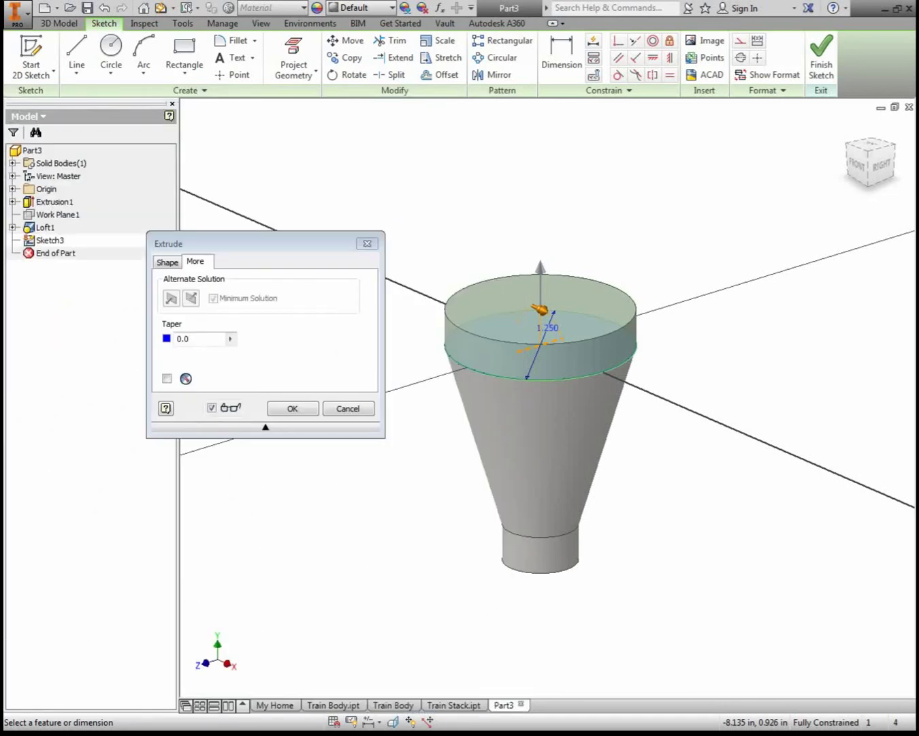
- Give the extrusion a -15° taper and create the flared cap
click(204, 342)
text(15)
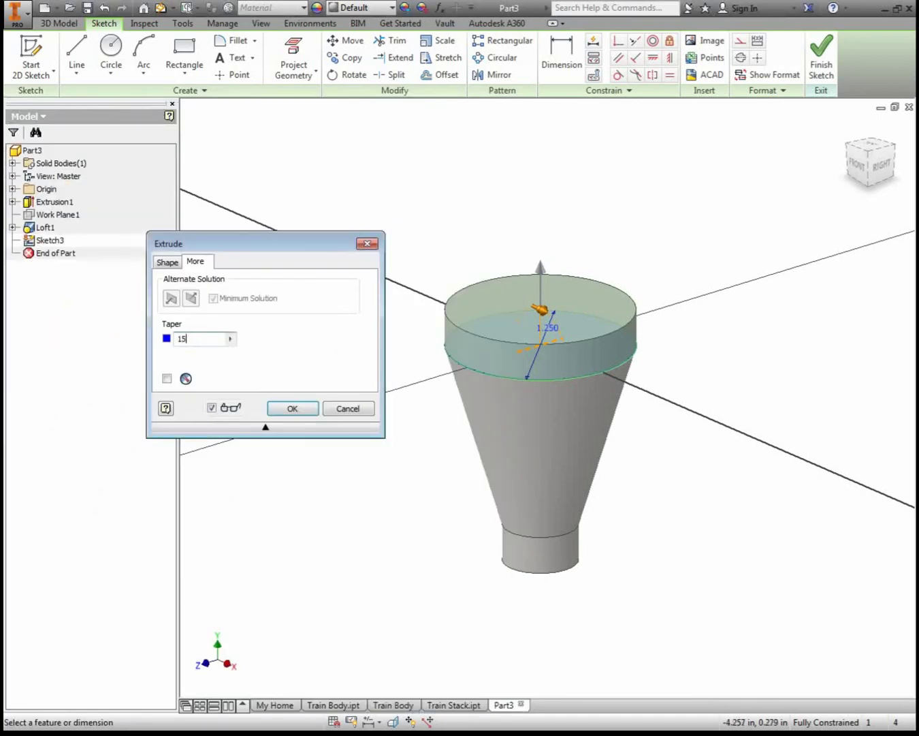
click(856, 173)
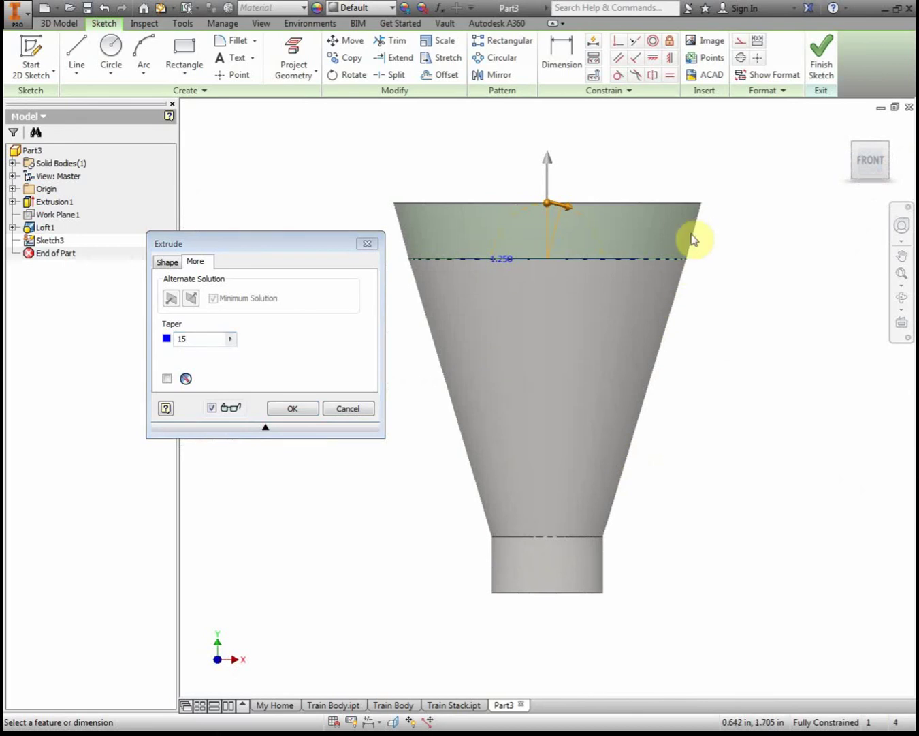
click(182, 339)
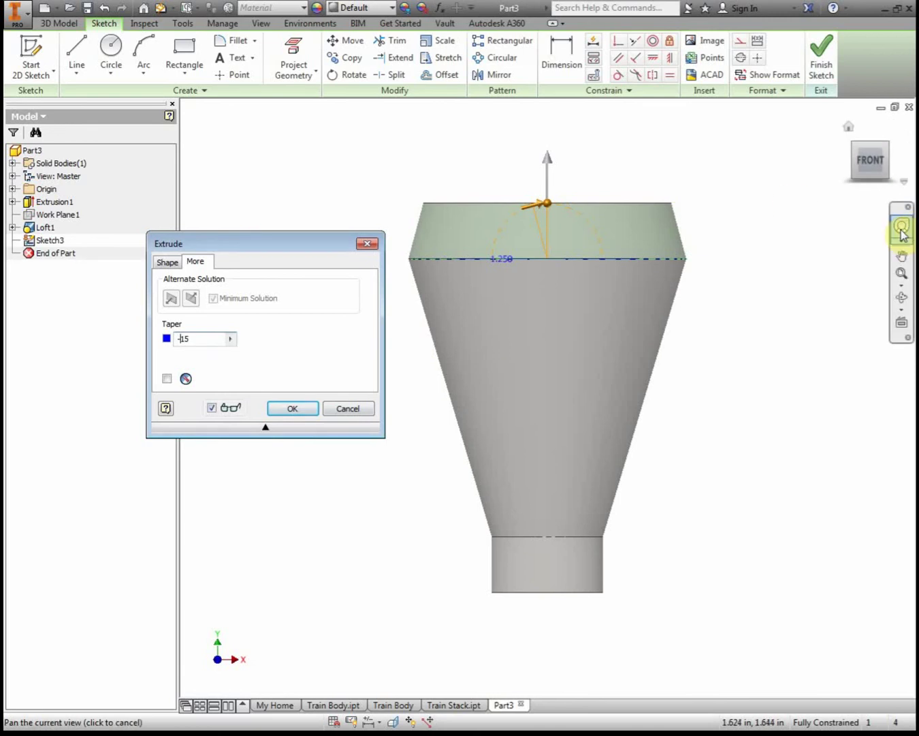
click(300, 409)
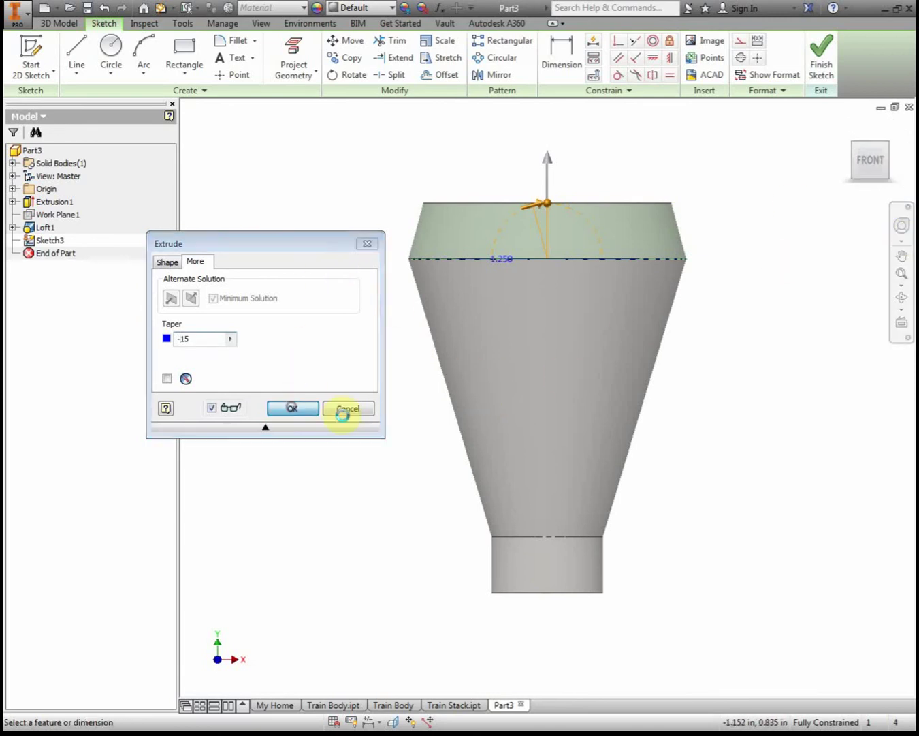
click(848, 127)
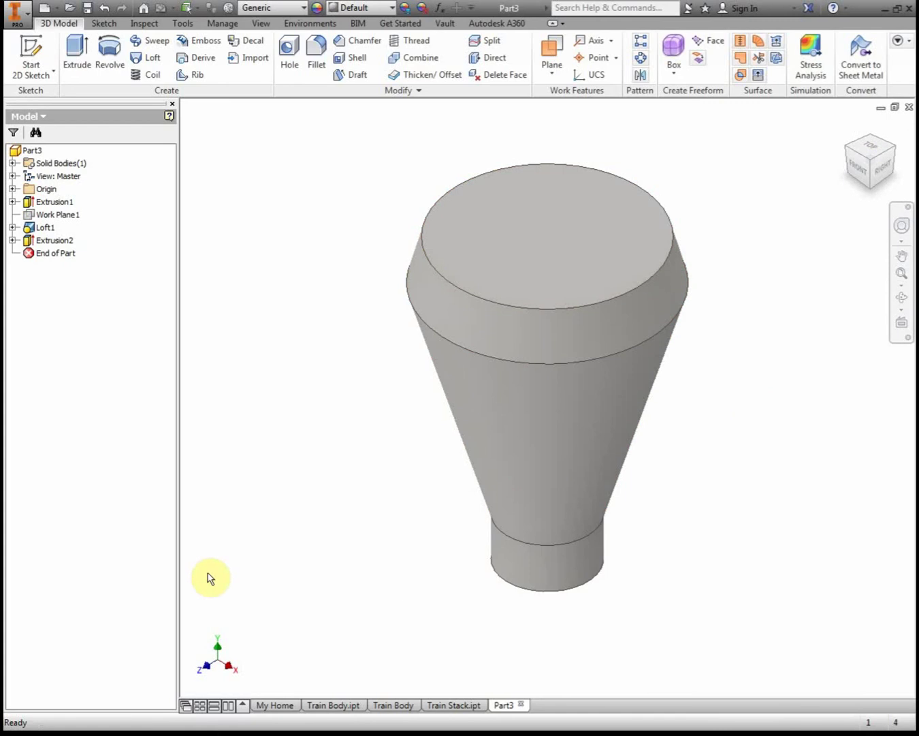
click(289, 68)
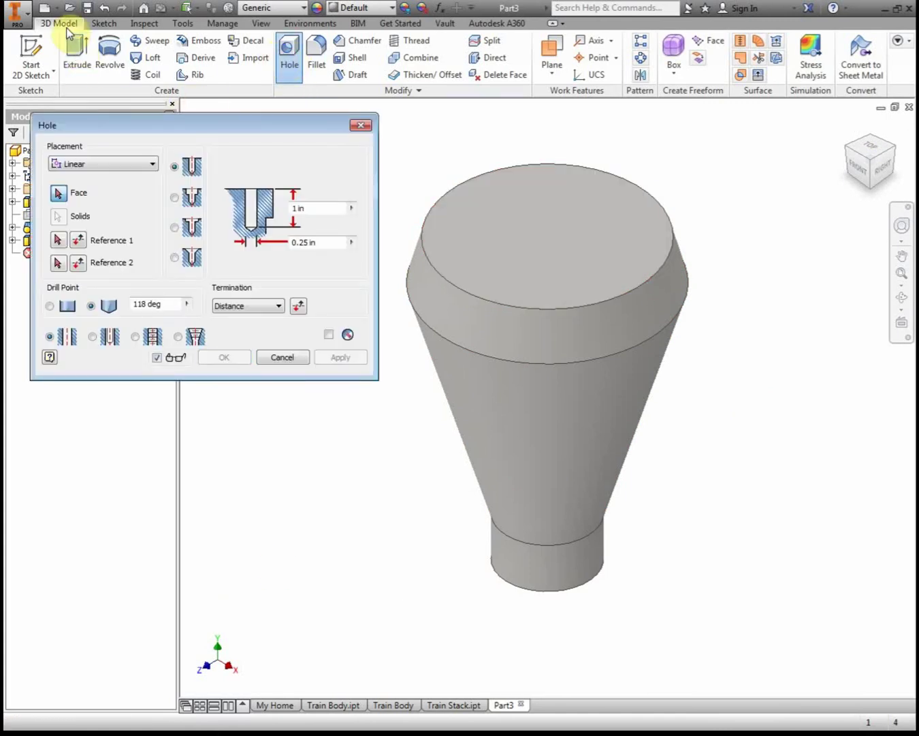
- Choose a counterbored hole and enter the 1.500 hole depth and 0.375 hole diameter
click(192, 195)
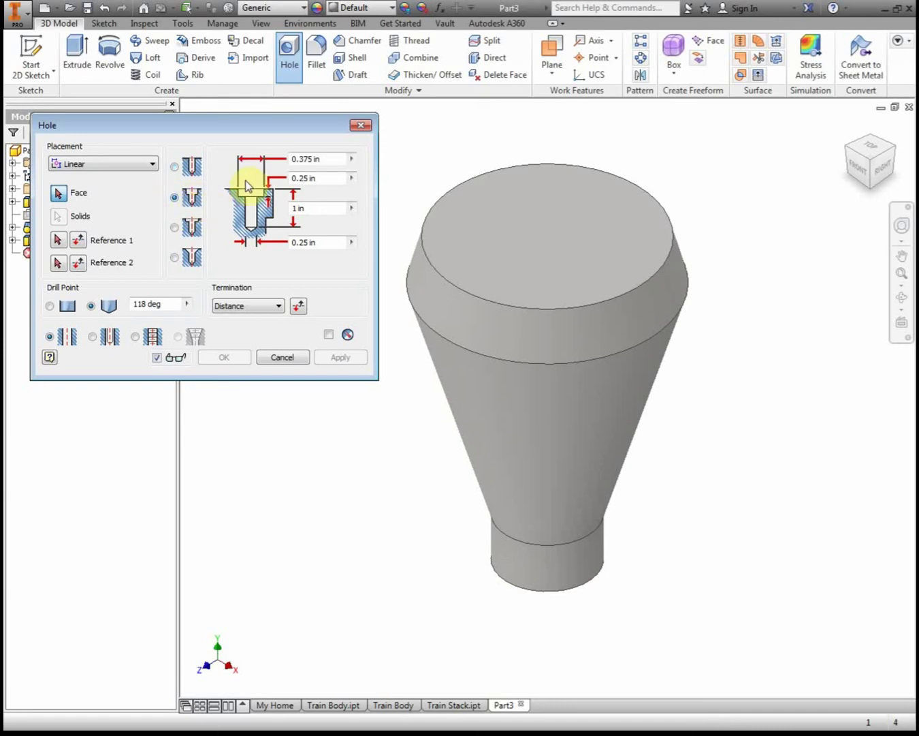
click(323, 157)
click(317, 178)
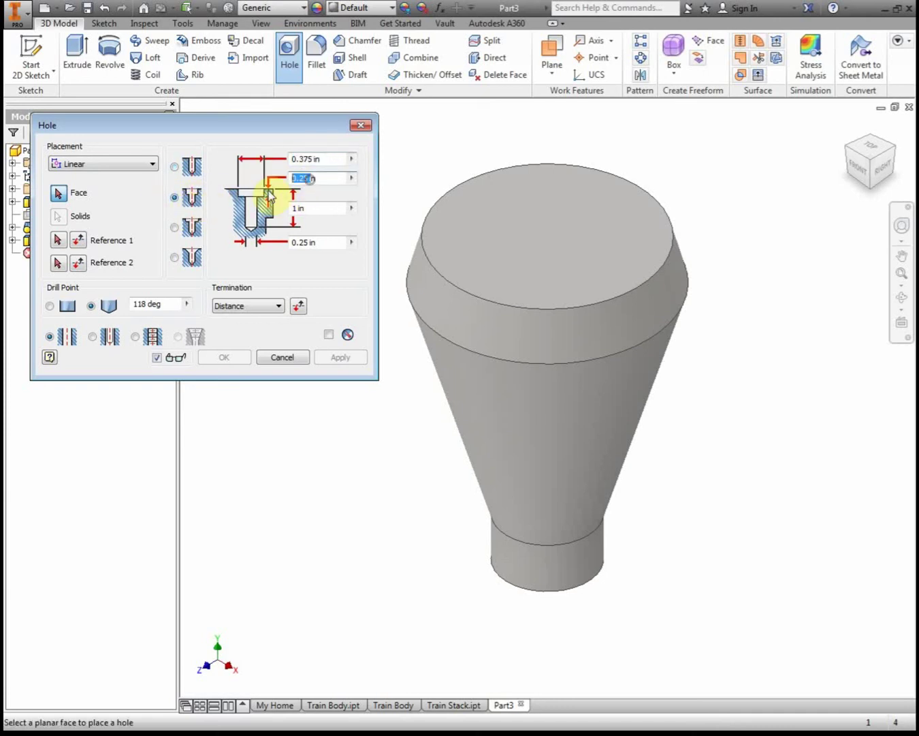
click(316, 206)
click(317, 242)
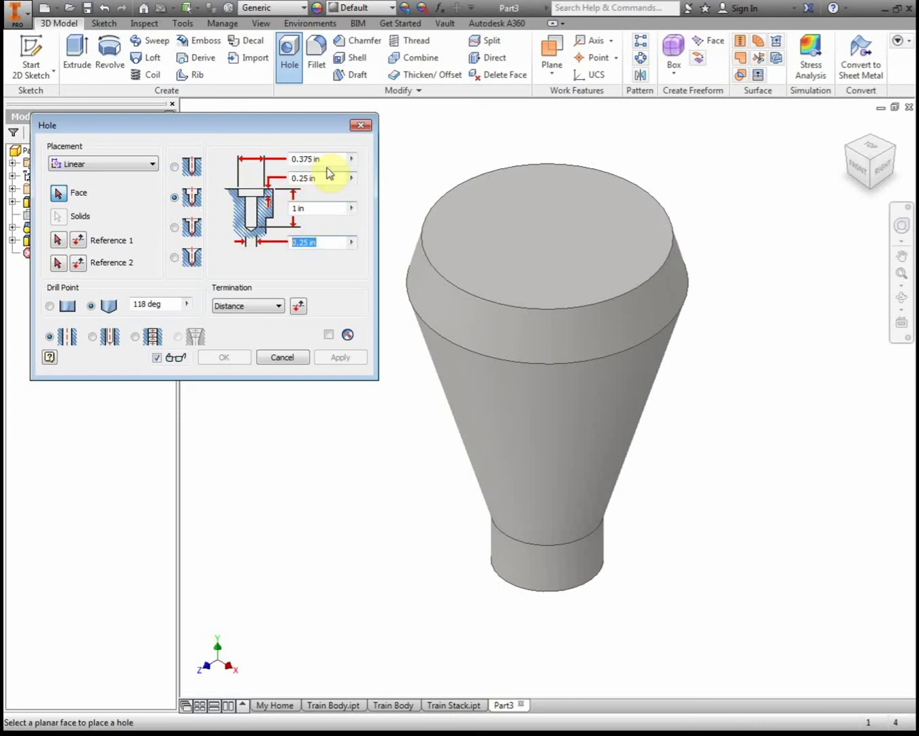
click(303, 158)
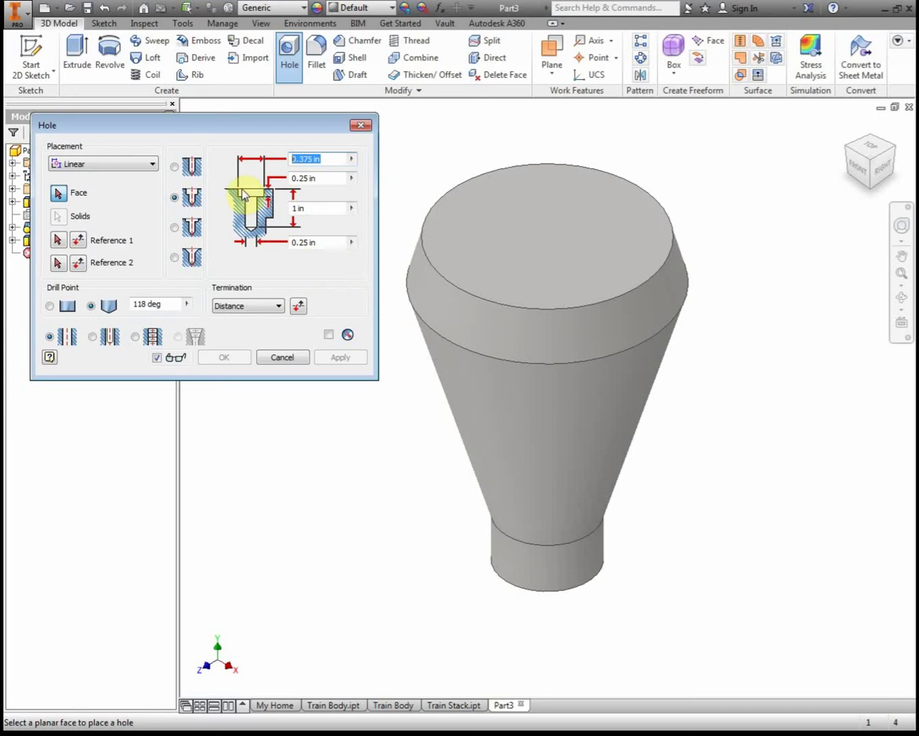
click(322, 176)
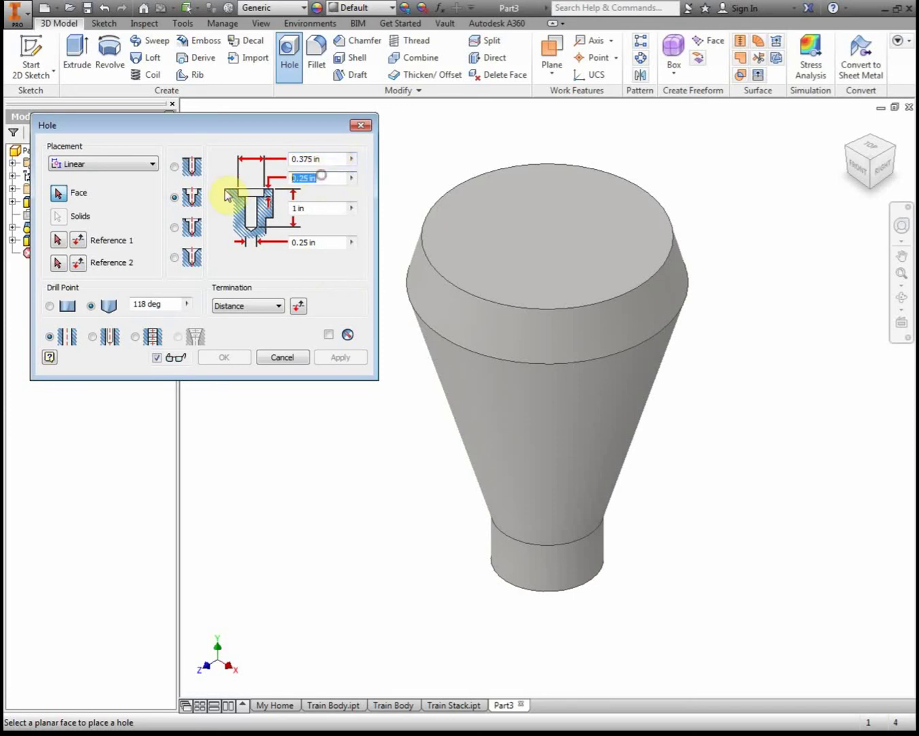
text(0.375)
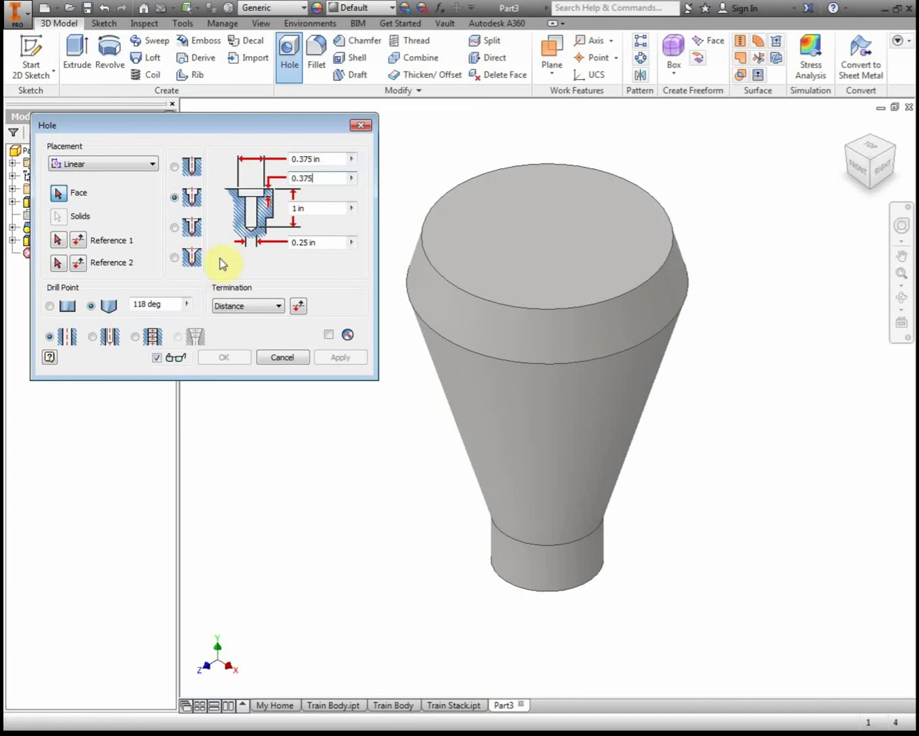
key(Tab)
text(1.500)
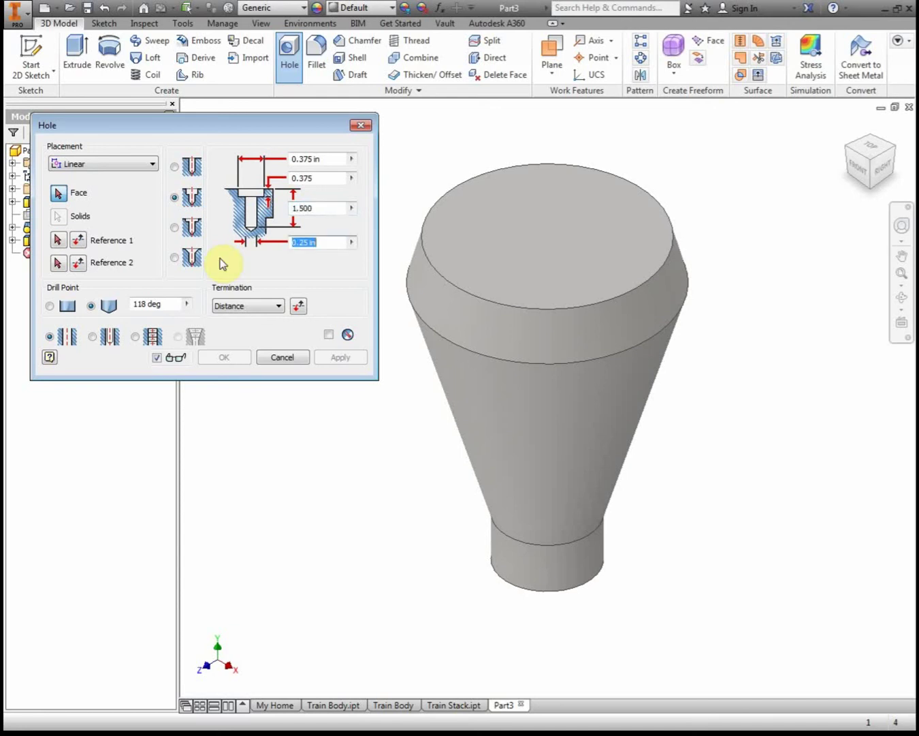
text(0.375)
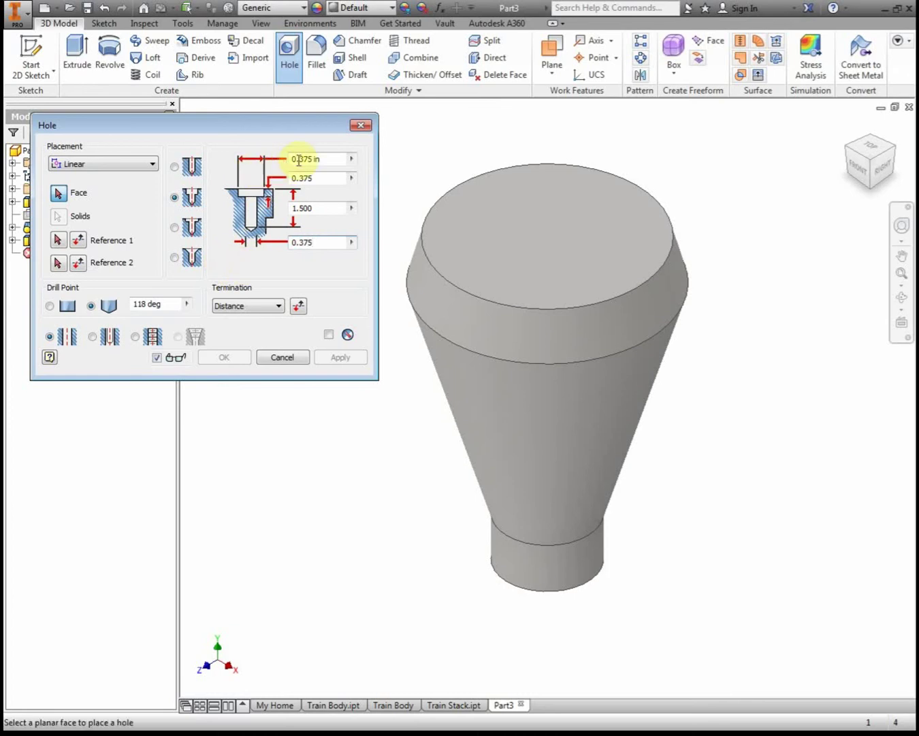
- Set the counterbore diameter to 0.875 and review the 0.375 depth and hole values
click(333, 160)
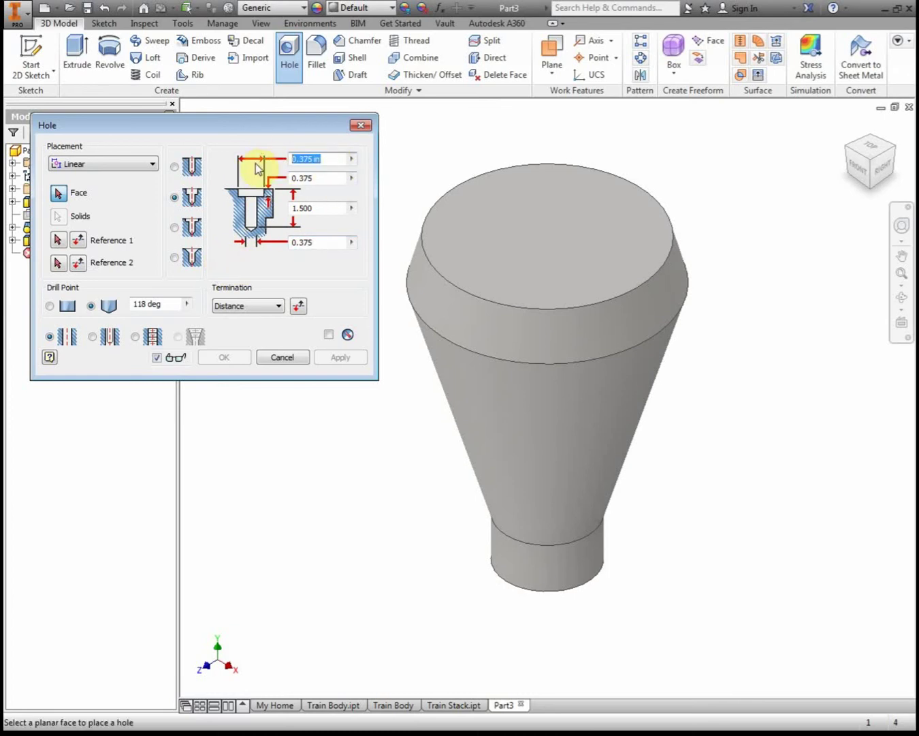
text(0.875)
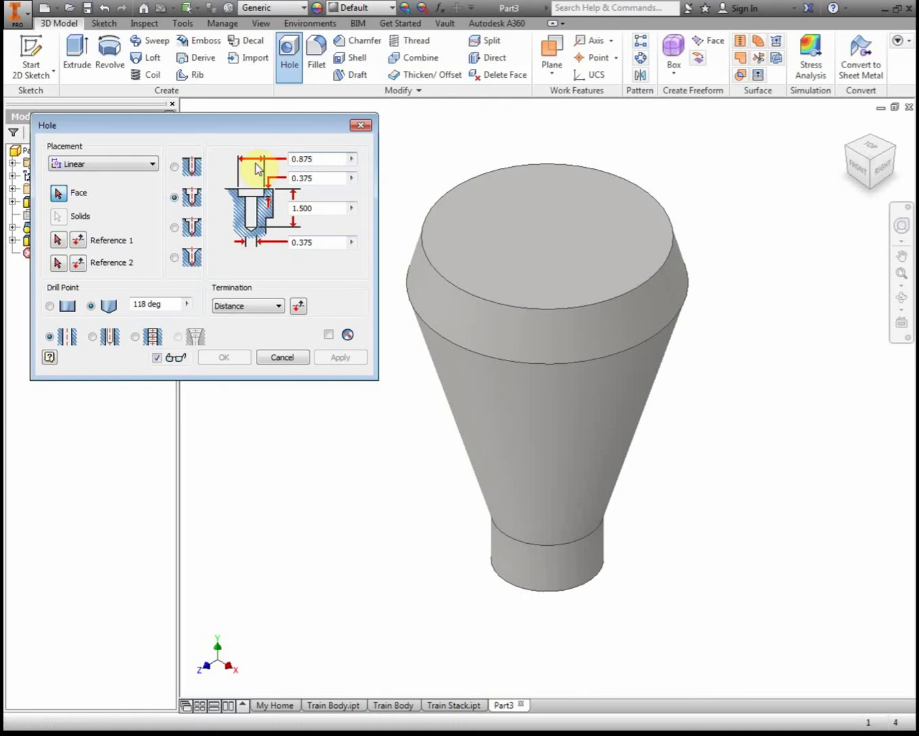
click(323, 177)
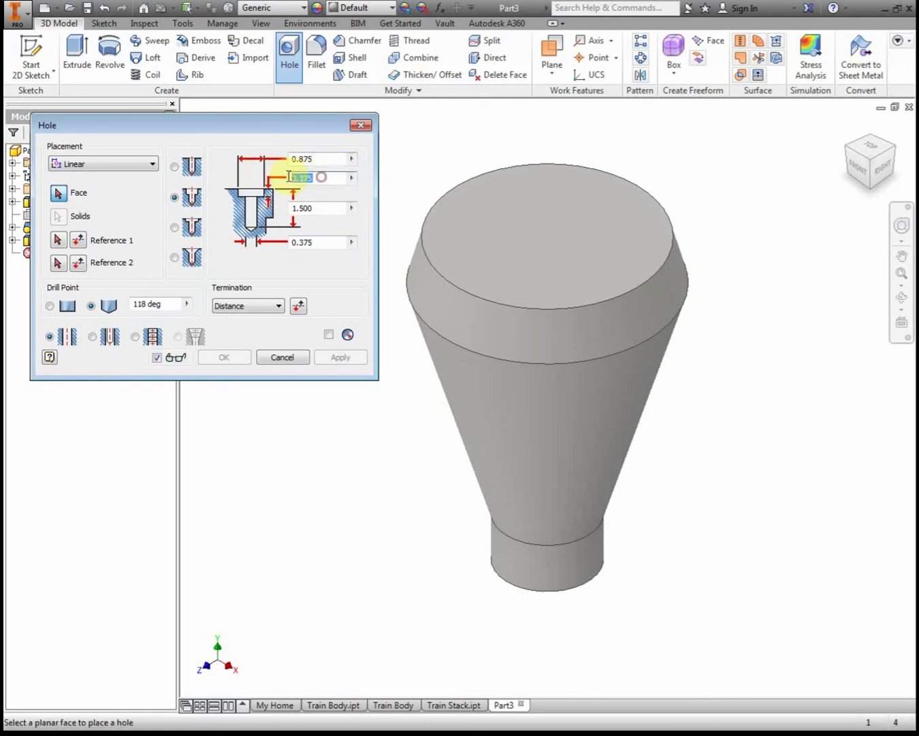
click(316, 207)
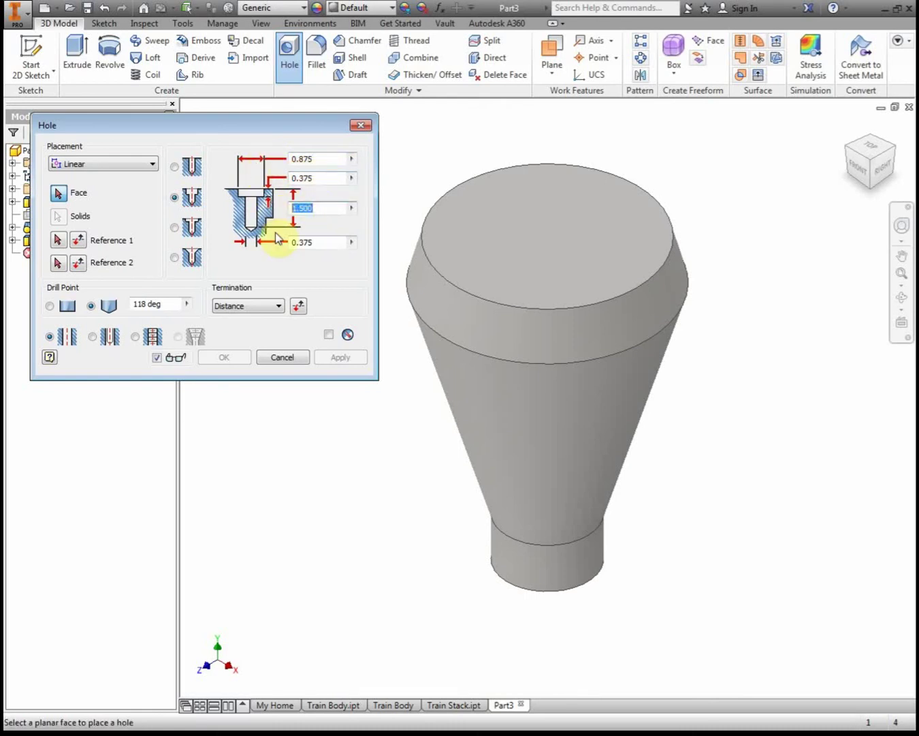
click(323, 241)
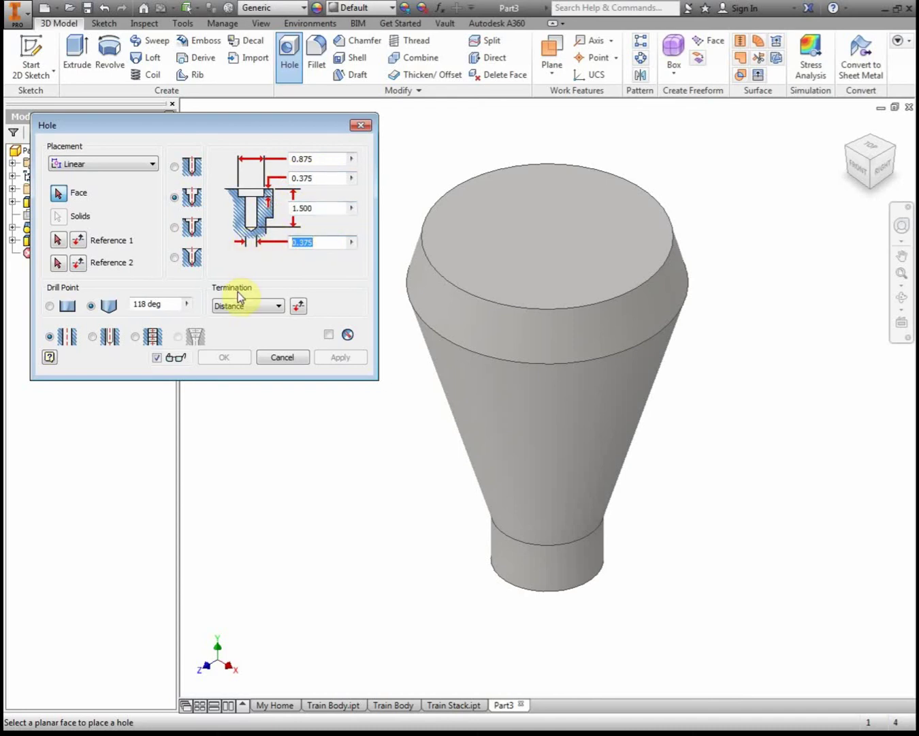
click(273, 271)
click(95, 167)
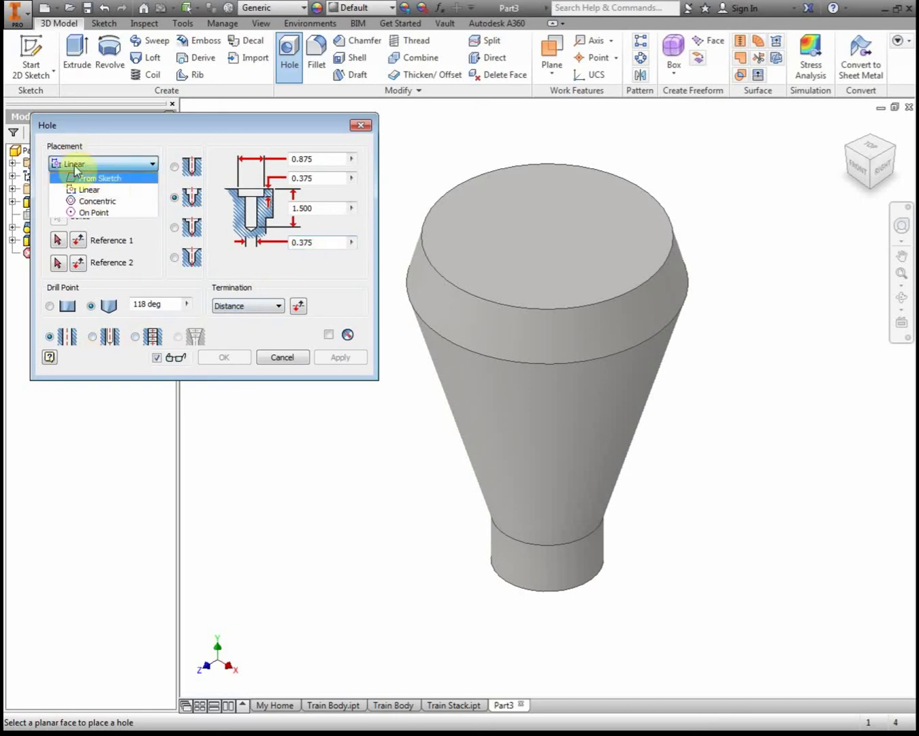
- Place the counterbored hole concentric with the top face's circular edge and create Hole1
click(110, 202)
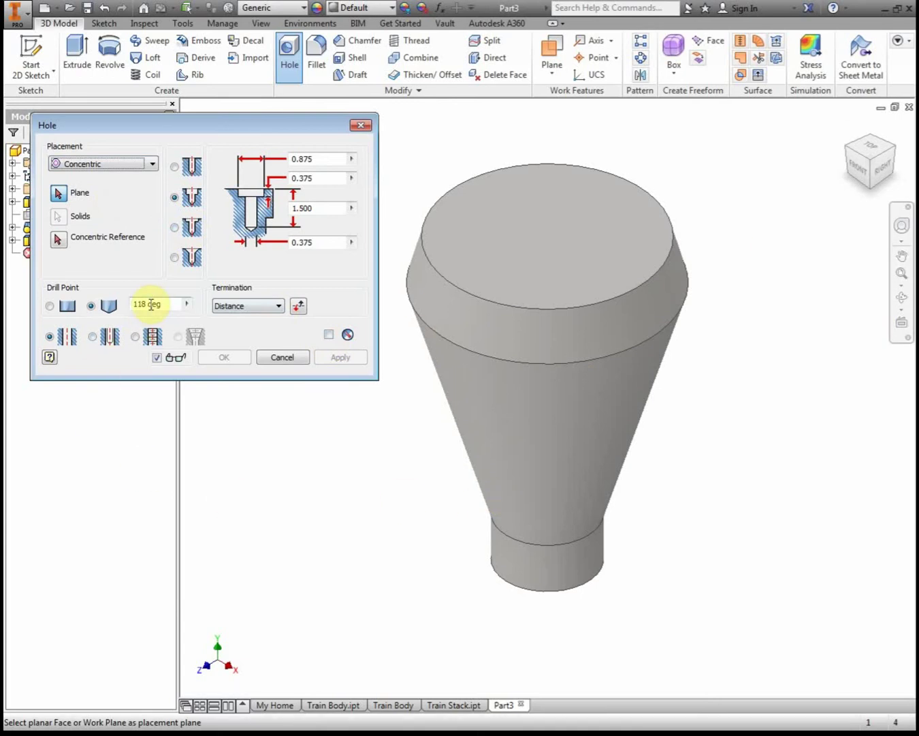
click(103, 170)
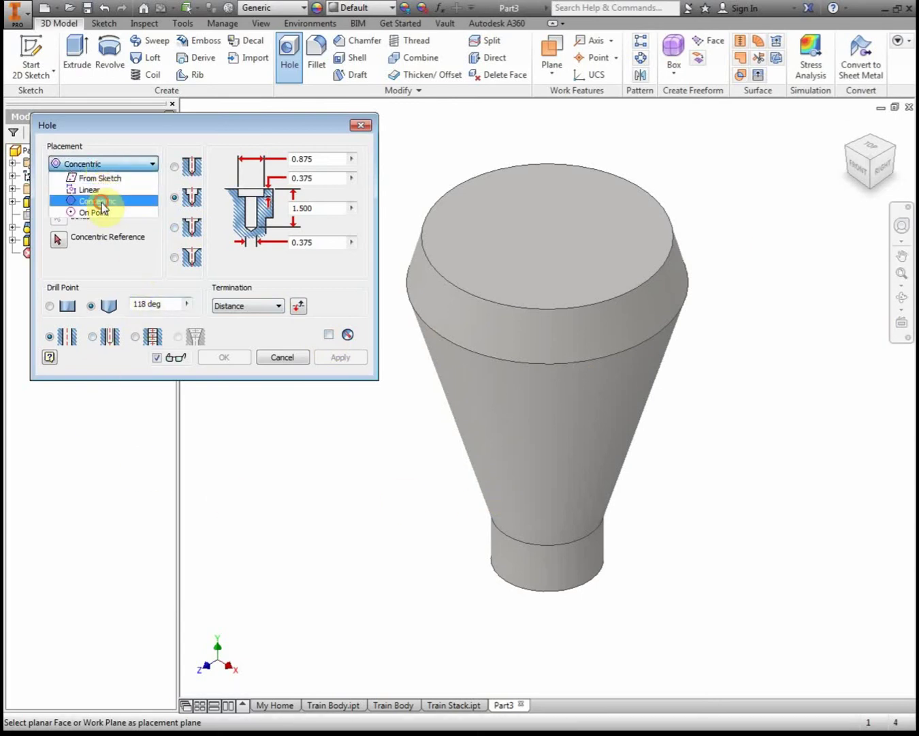
click(99, 205)
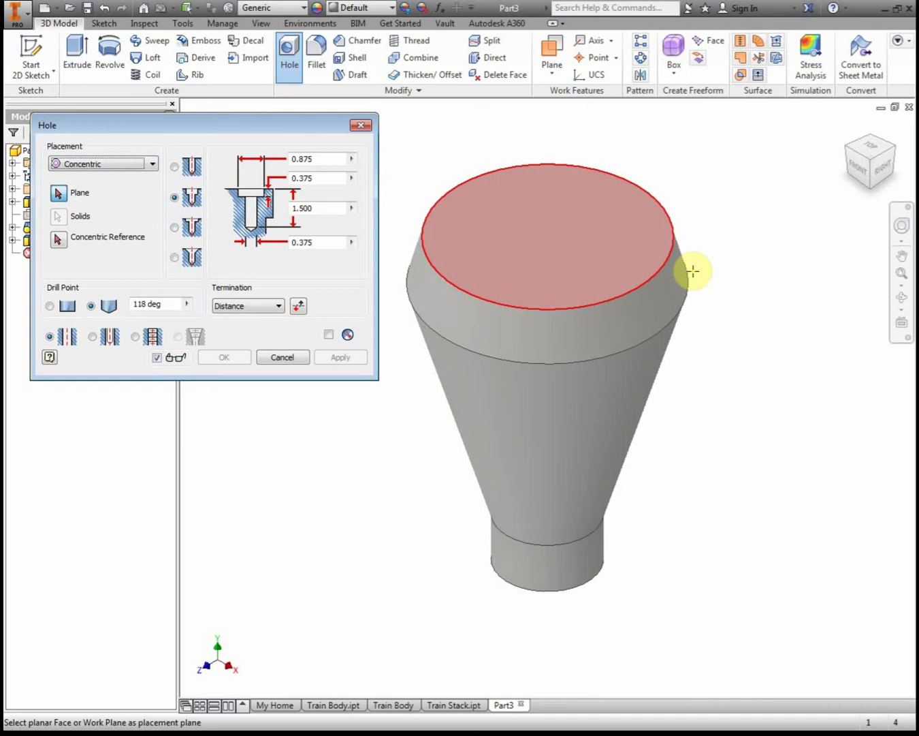
click(636, 241)
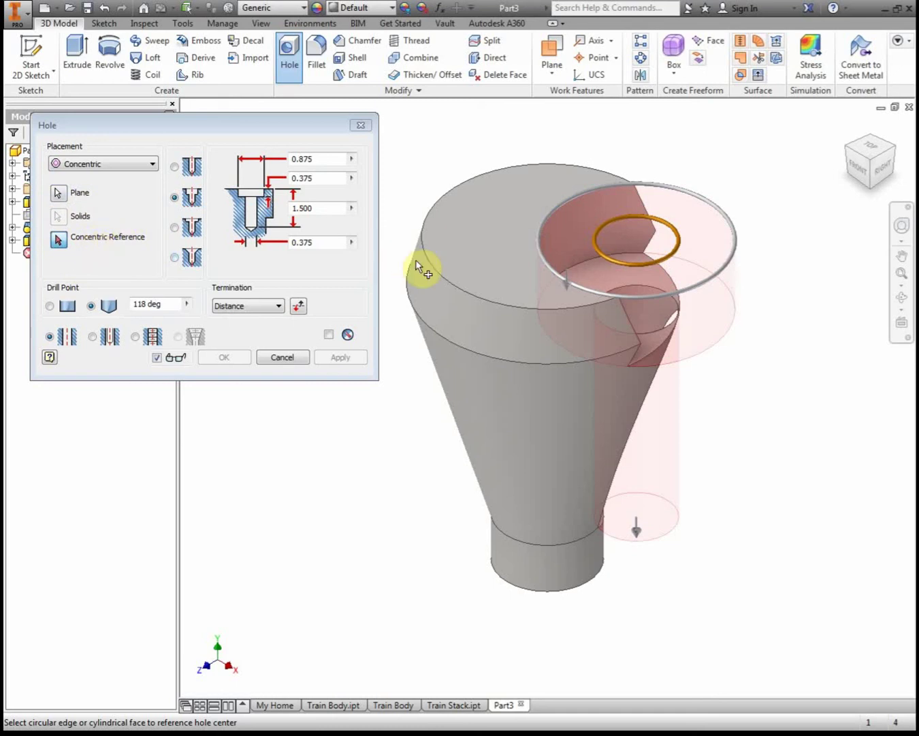
click(445, 274)
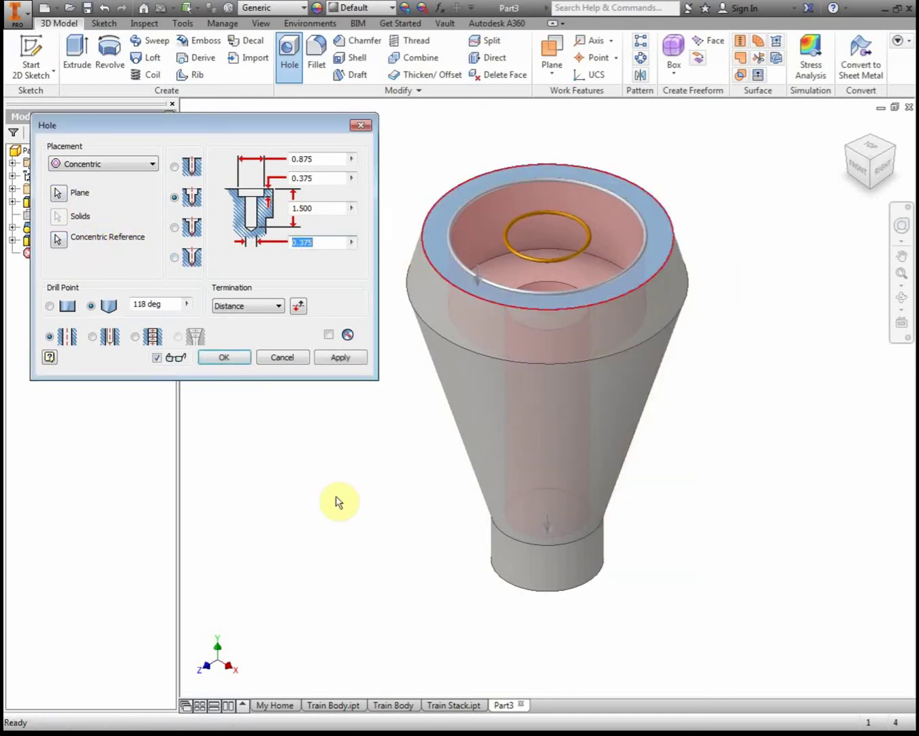
click(221, 357)
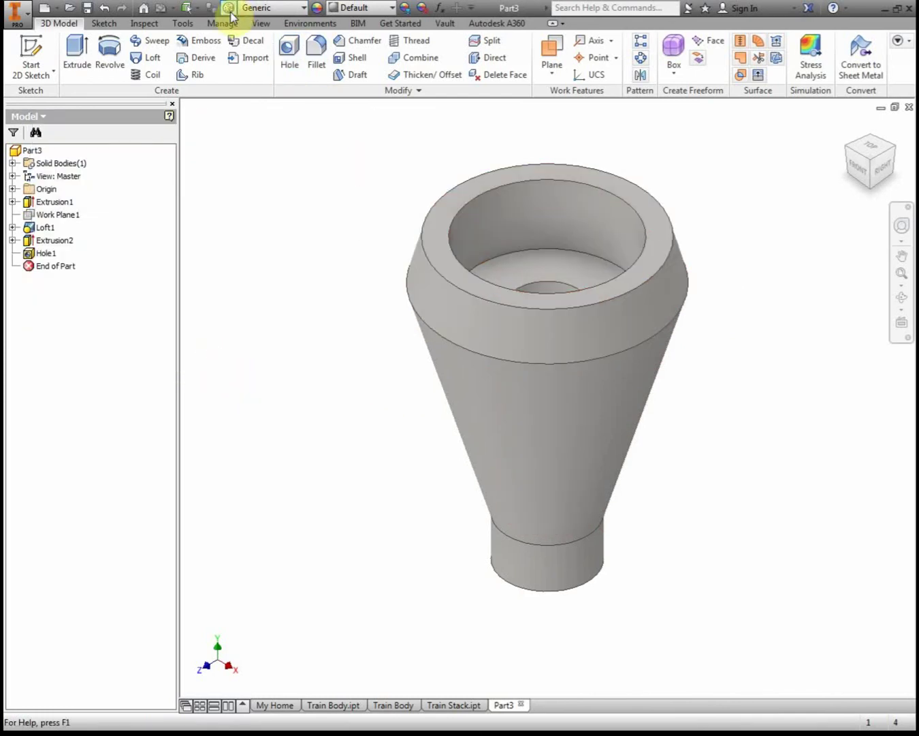
- Apply a three-quarter section view cut along the YZ and XY planes
click(261, 23)
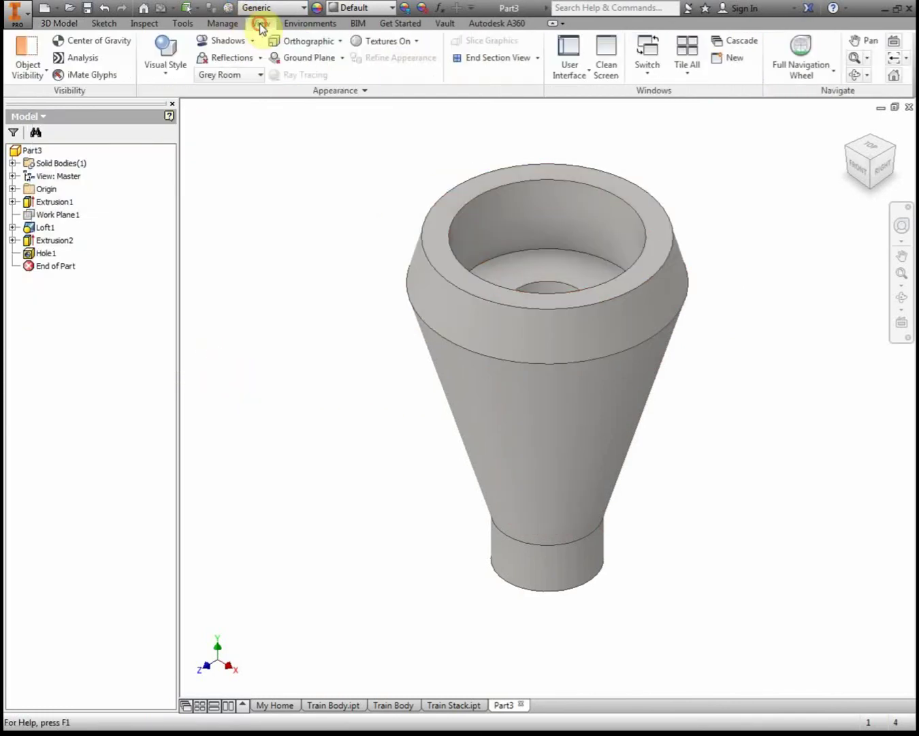
click(537, 59)
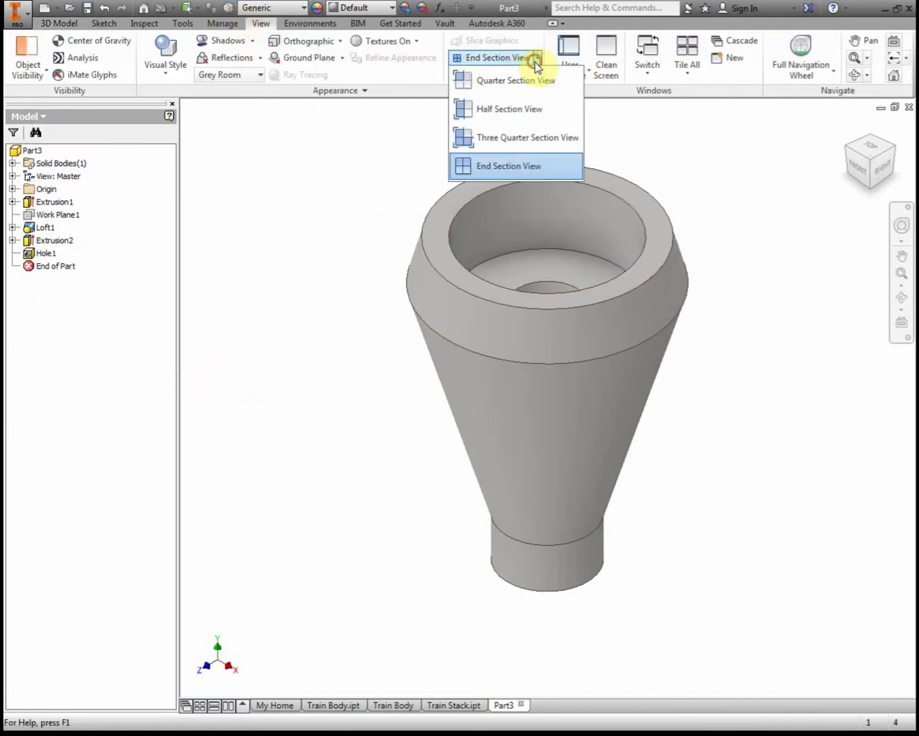
click(545, 141)
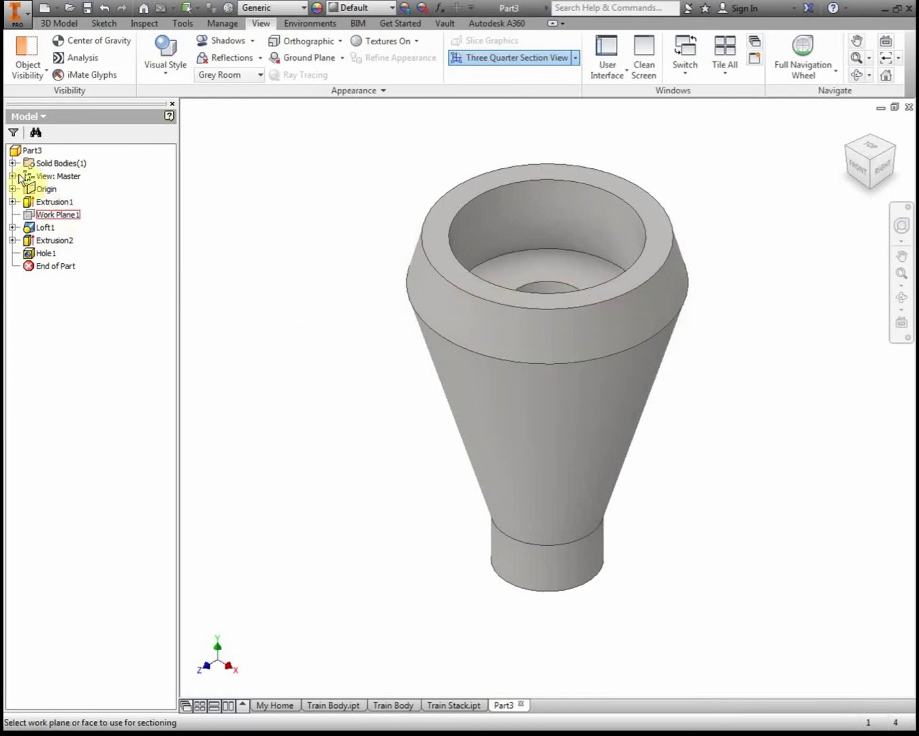
click(13, 188)
click(68, 204)
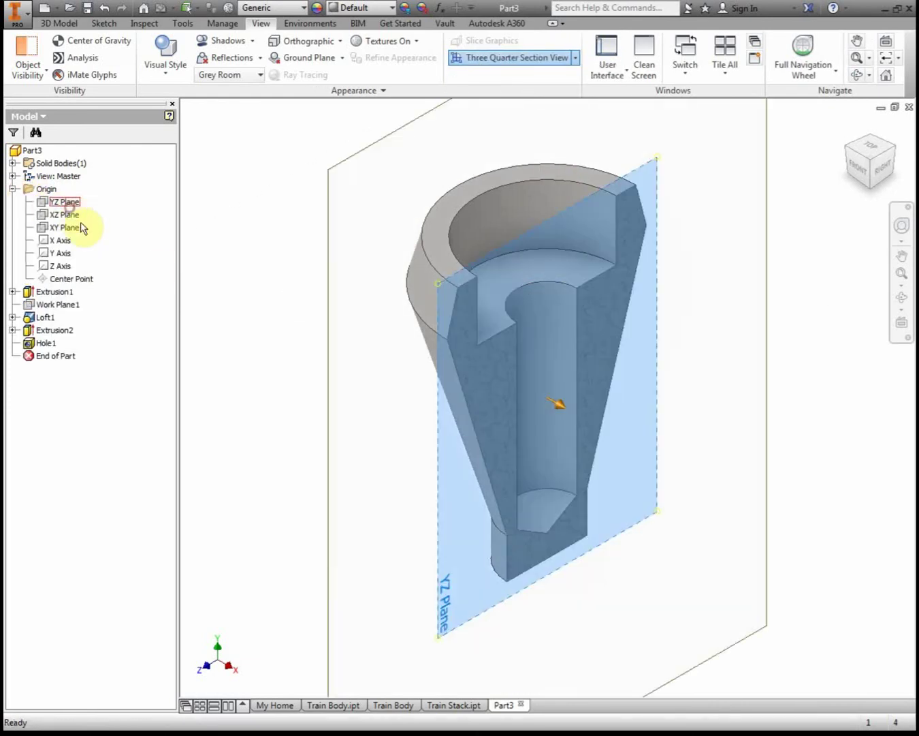
click(631, 461)
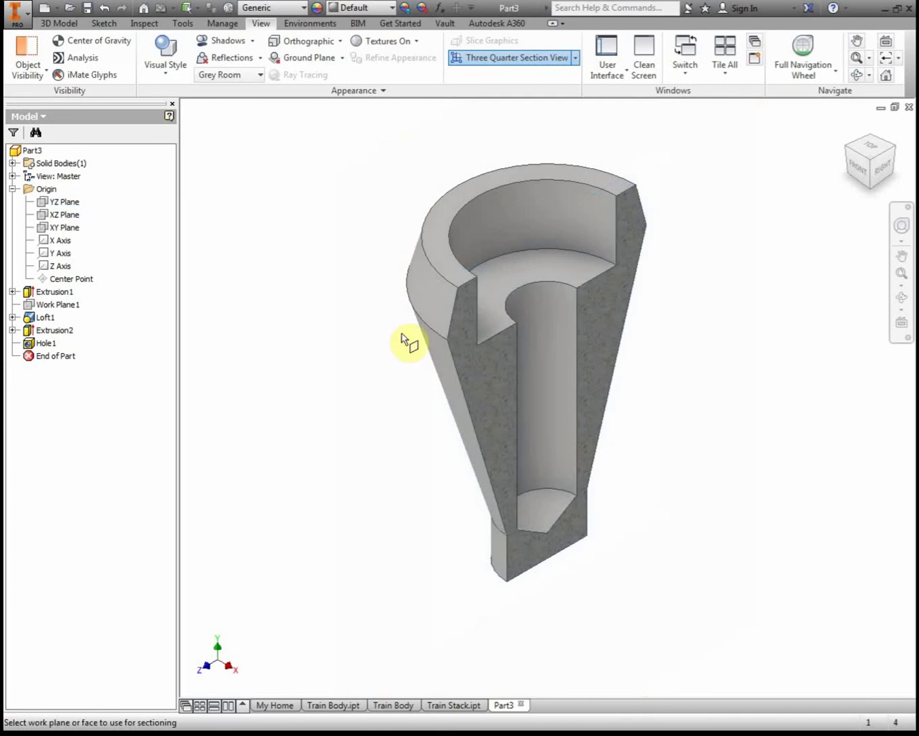
click(65, 227)
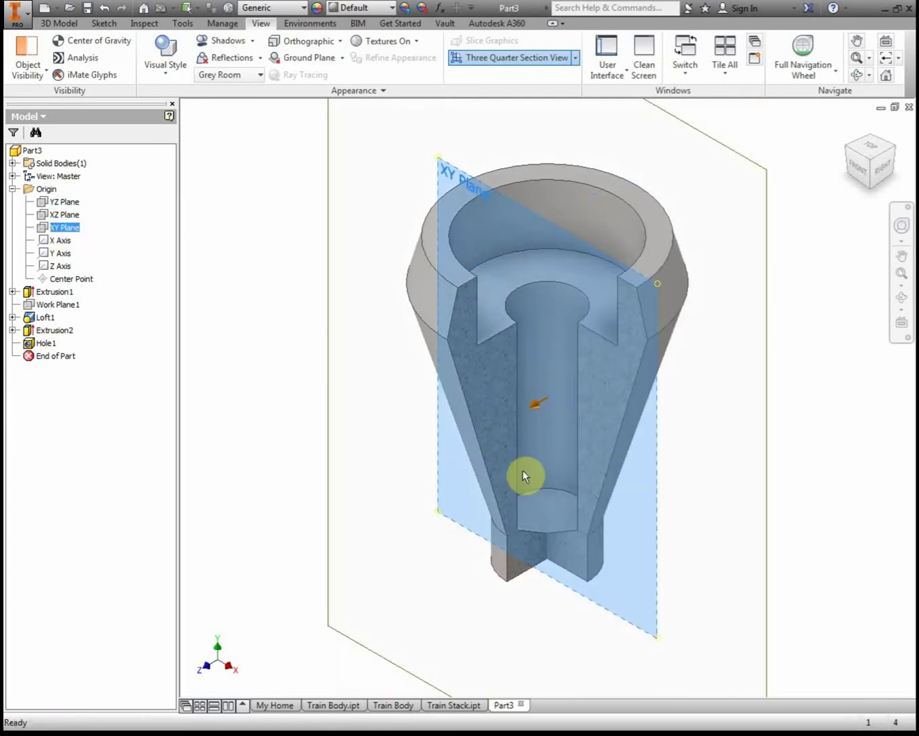
click(470, 488)
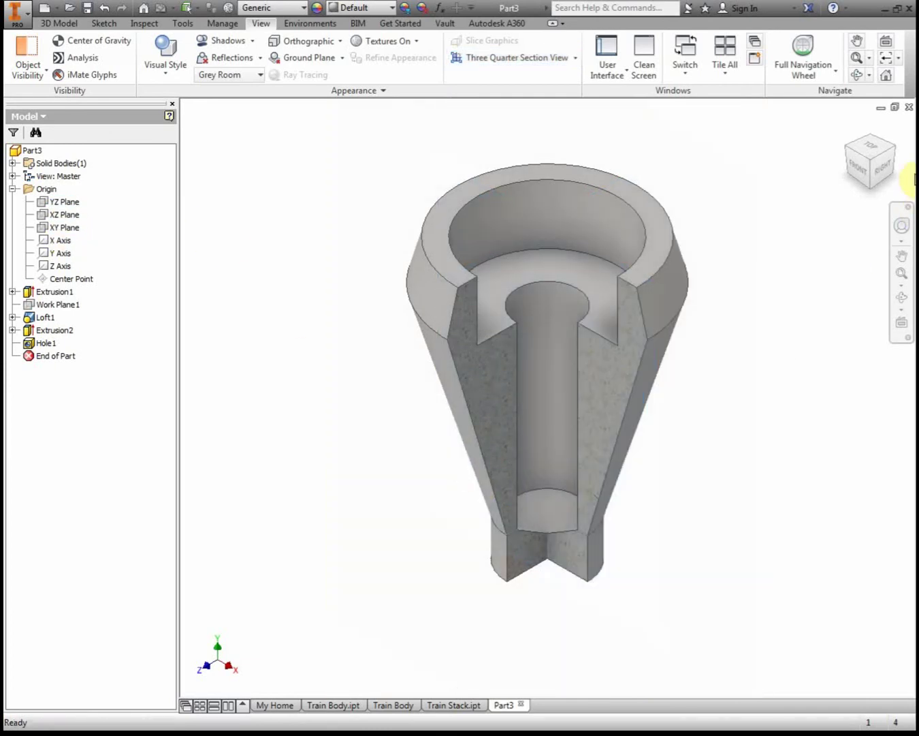
- Turn the sectioned model to the front view and place the Word drawing alongside
click(845, 162)
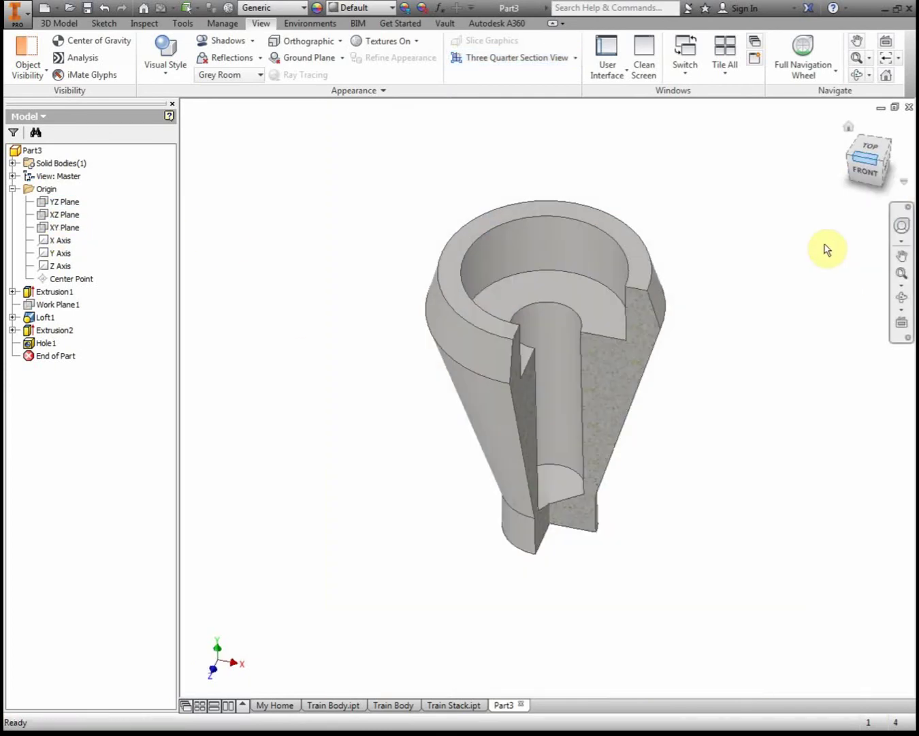
click(865, 169)
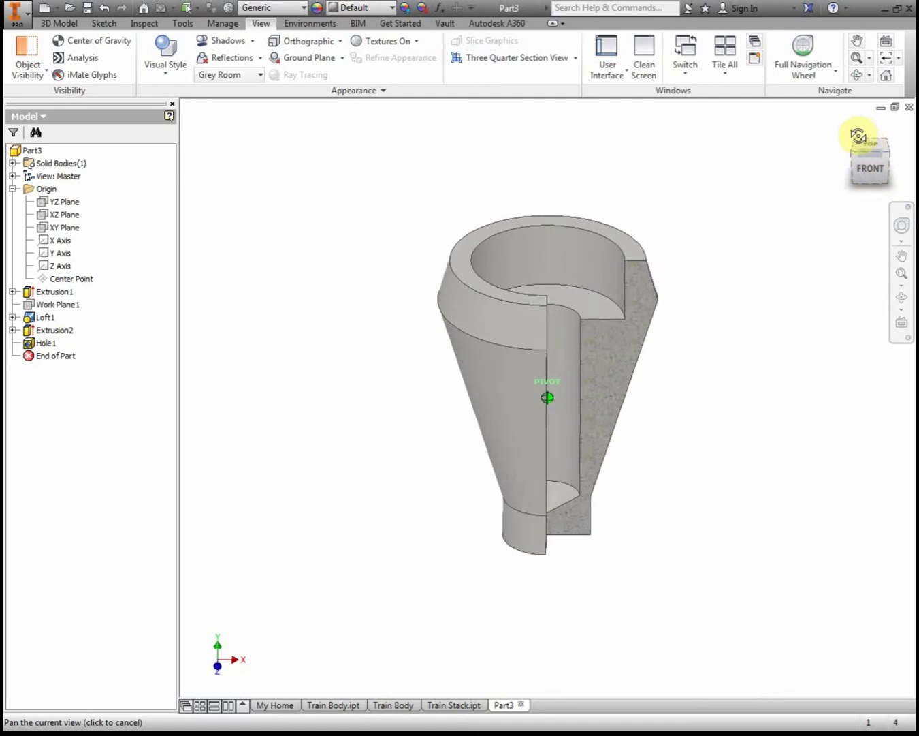
click(859, 134)
drag(170, 148, 302, 34)
drag(229, 621, 194, 620)
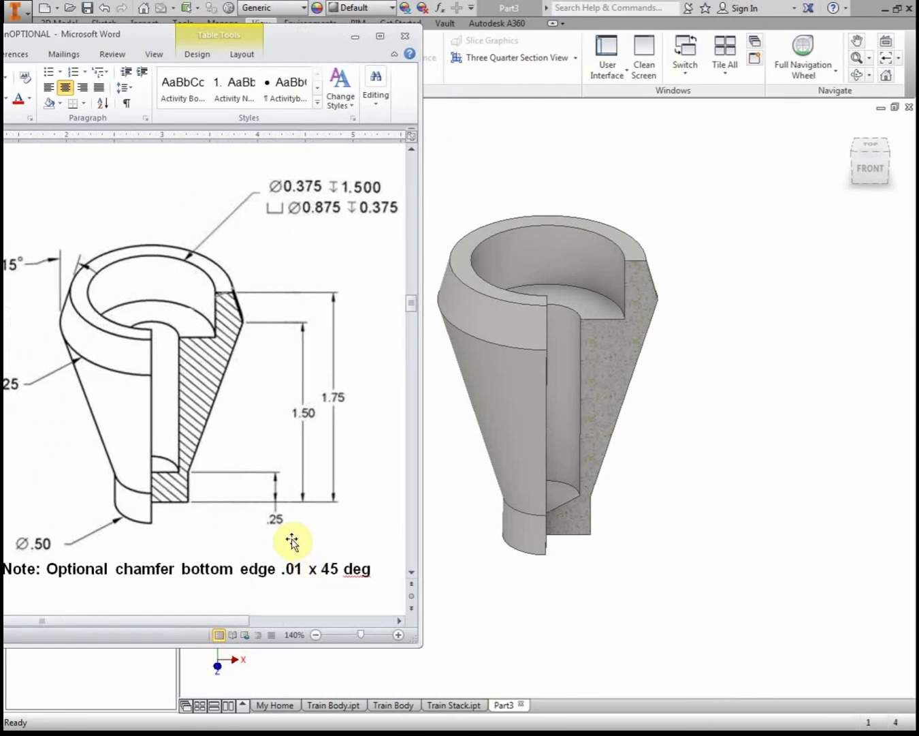
- Orbit the sectioned part, check the drawing's .01 x 45° chamfer note, then minimize Word
click(701, 257)
mouse_move(674, 257)
shift+middle_down()
mouse_move(669, 251)
mouse_move(671, 265)
shift+middle_up()
key(alt+Tab)
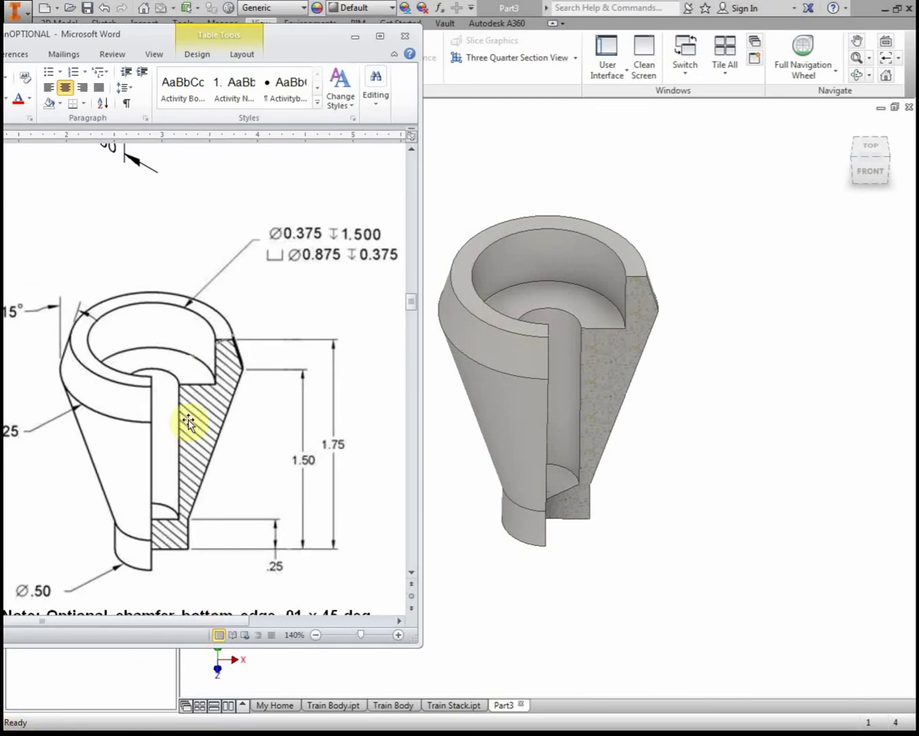
click(355, 36)
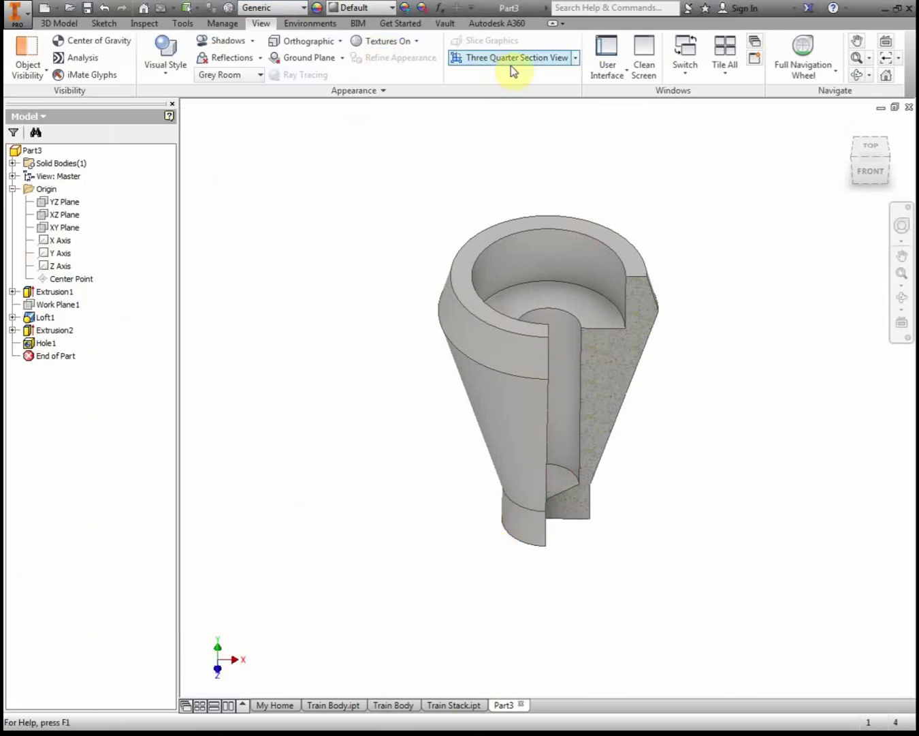
- End the section view and add a 0.01 x 45° distance-and-angle chamfer on the base's bottom edge
click(576, 57)
click(526, 164)
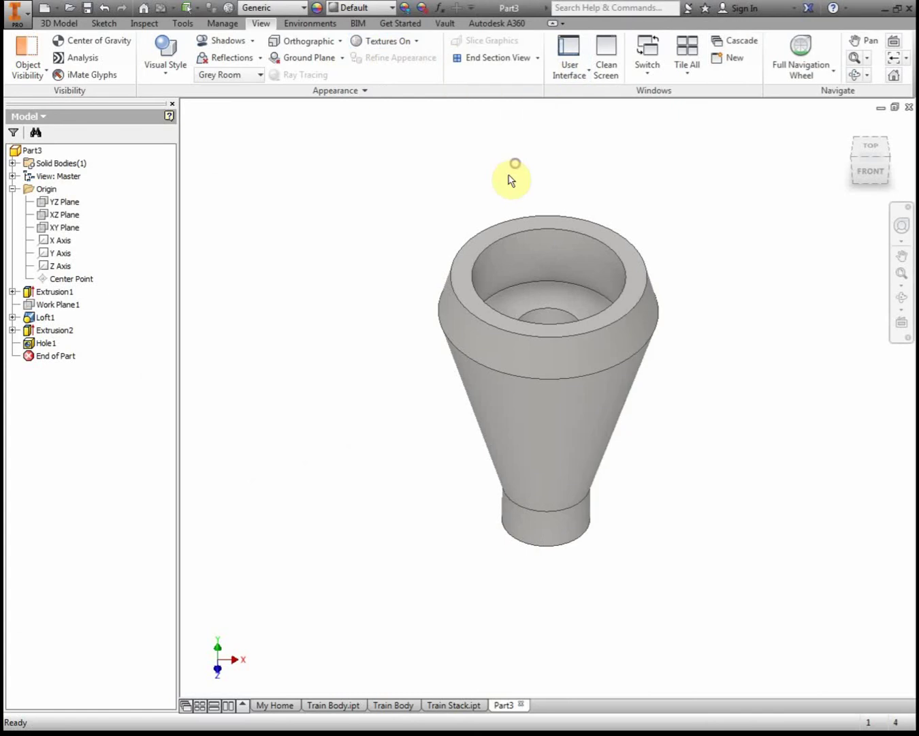
click(59, 23)
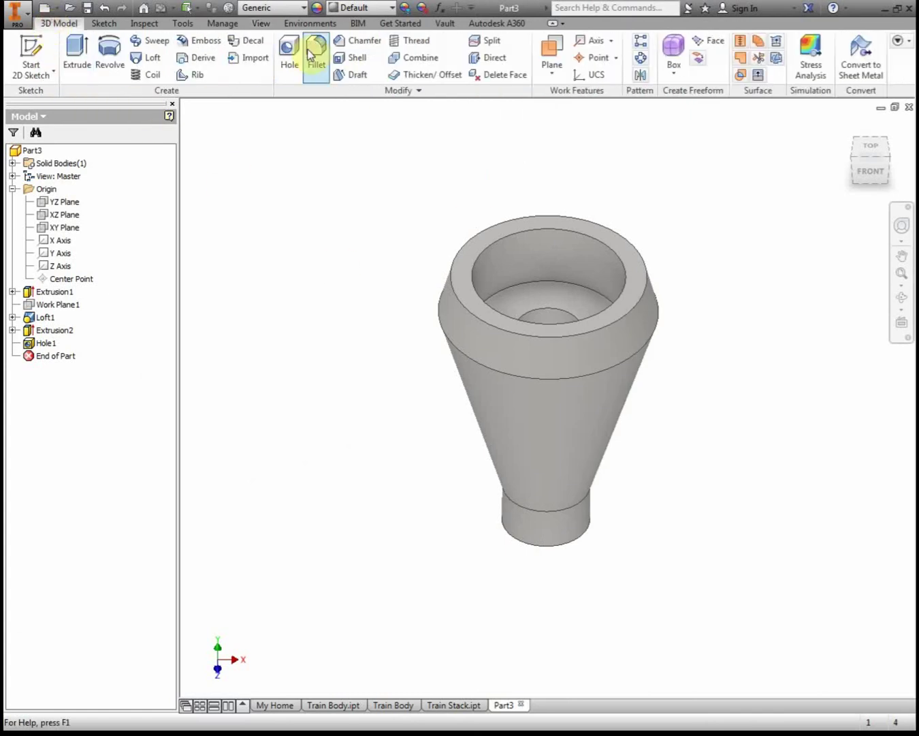
click(352, 41)
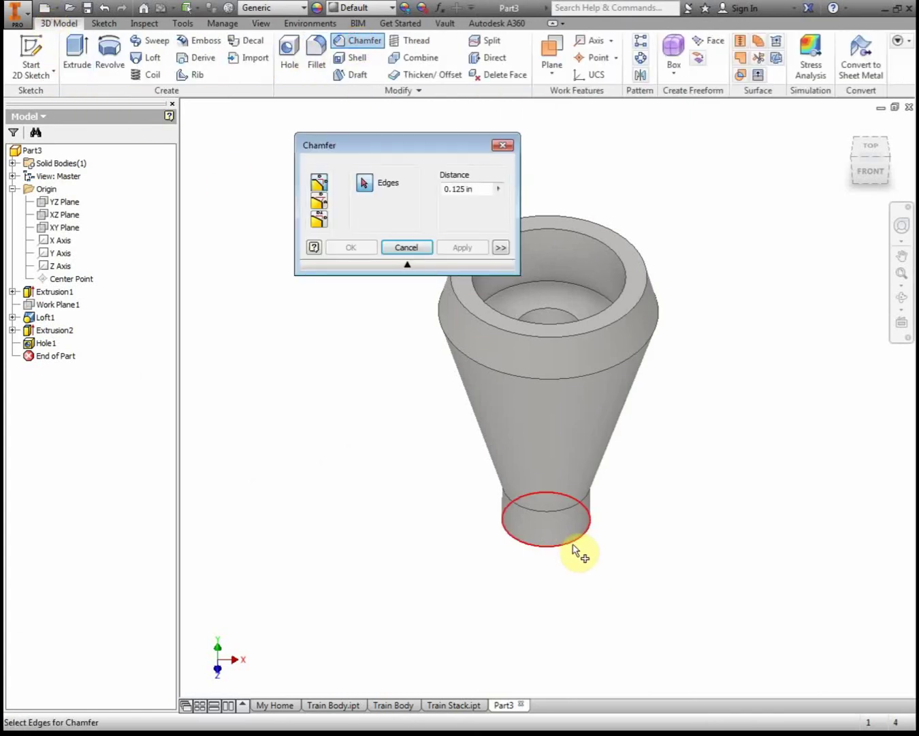
click(320, 201)
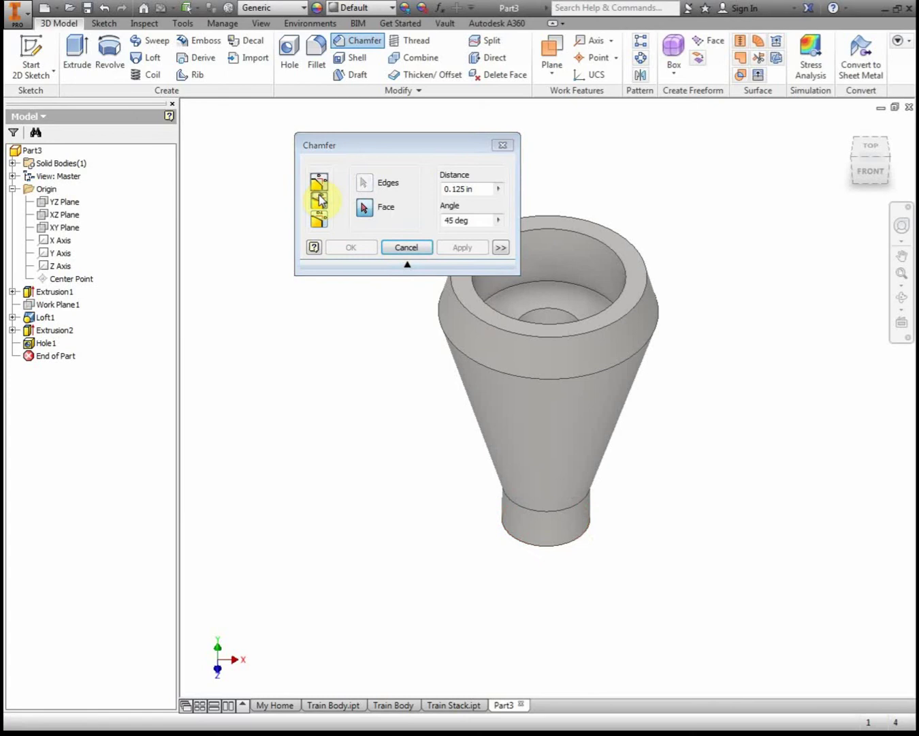
click(481, 192)
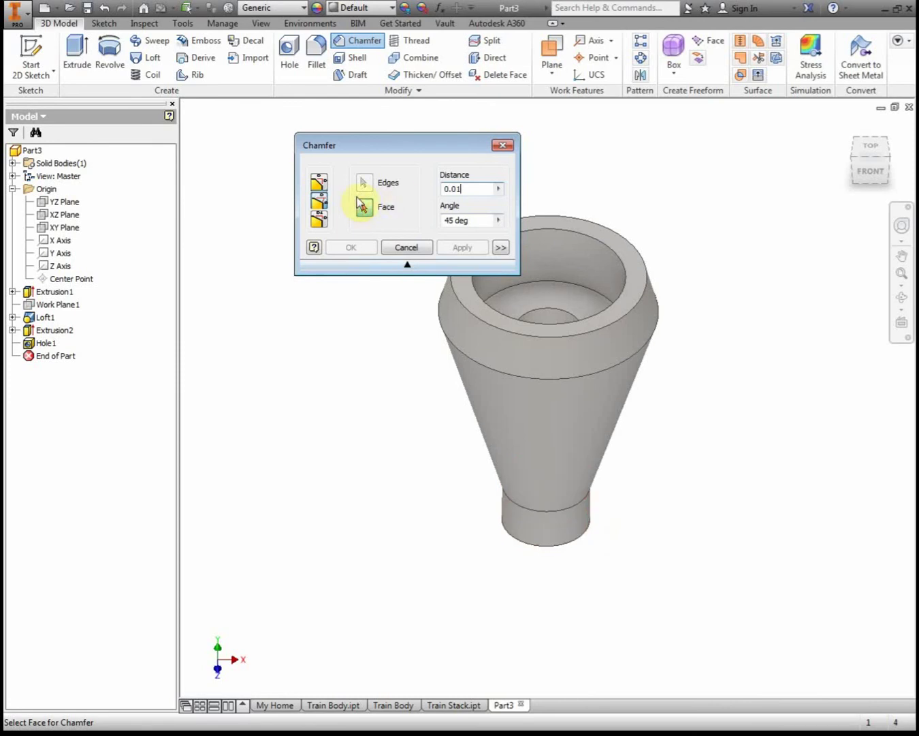
click(576, 531)
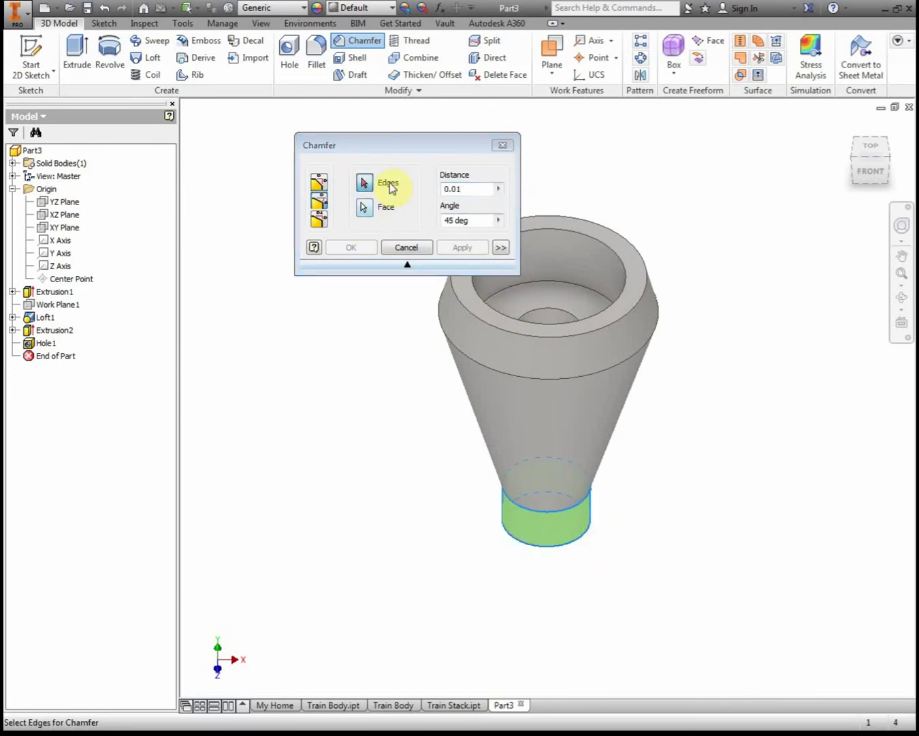
click(573, 540)
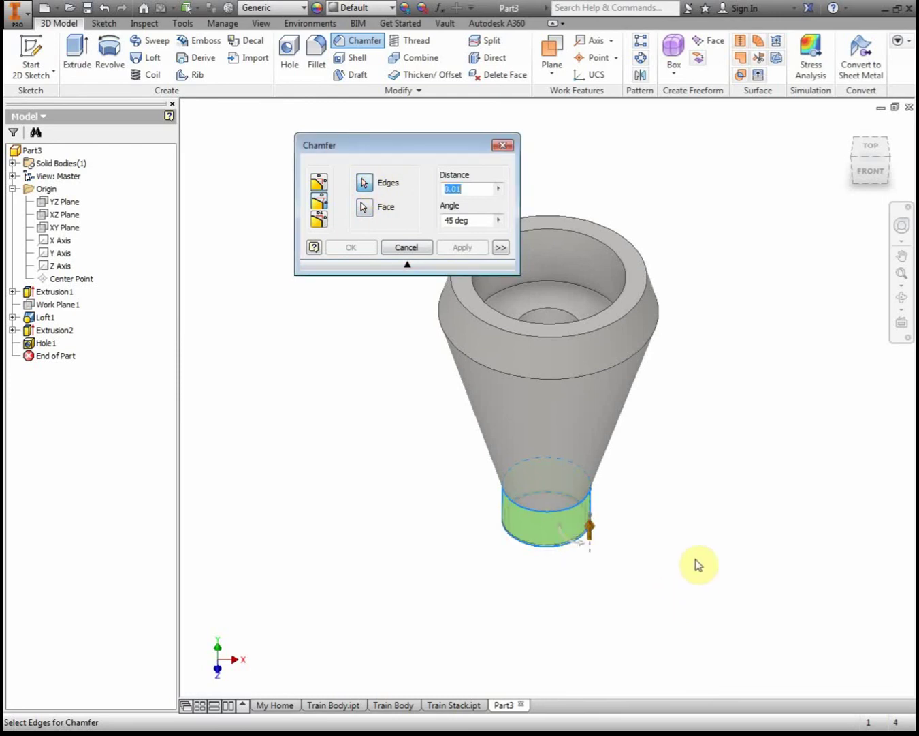
key(Return)
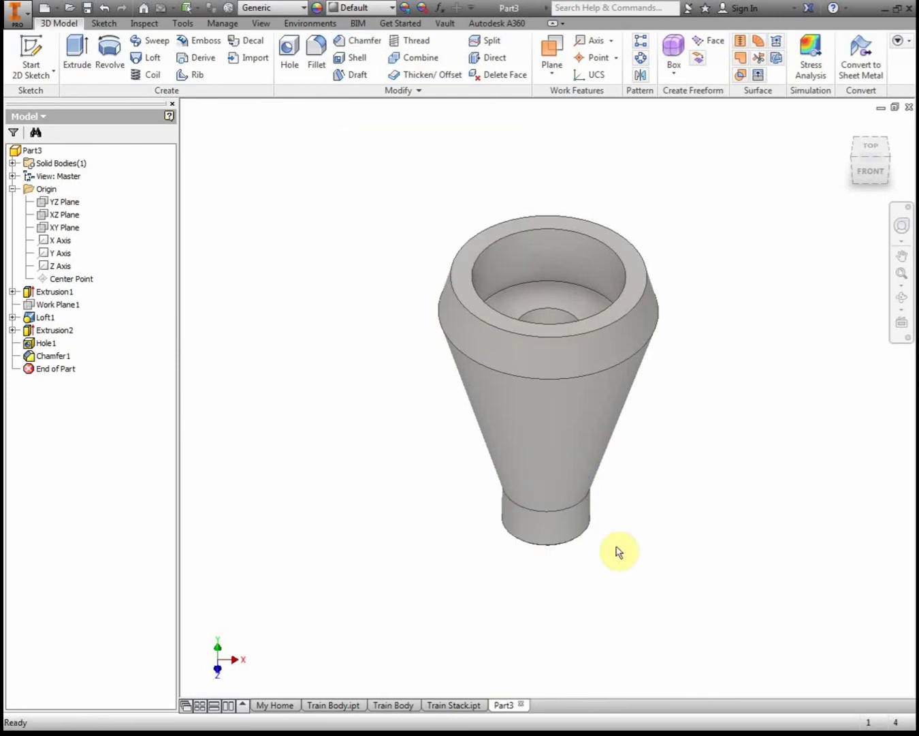
key(F4)
drag(615, 543, 618, 510)
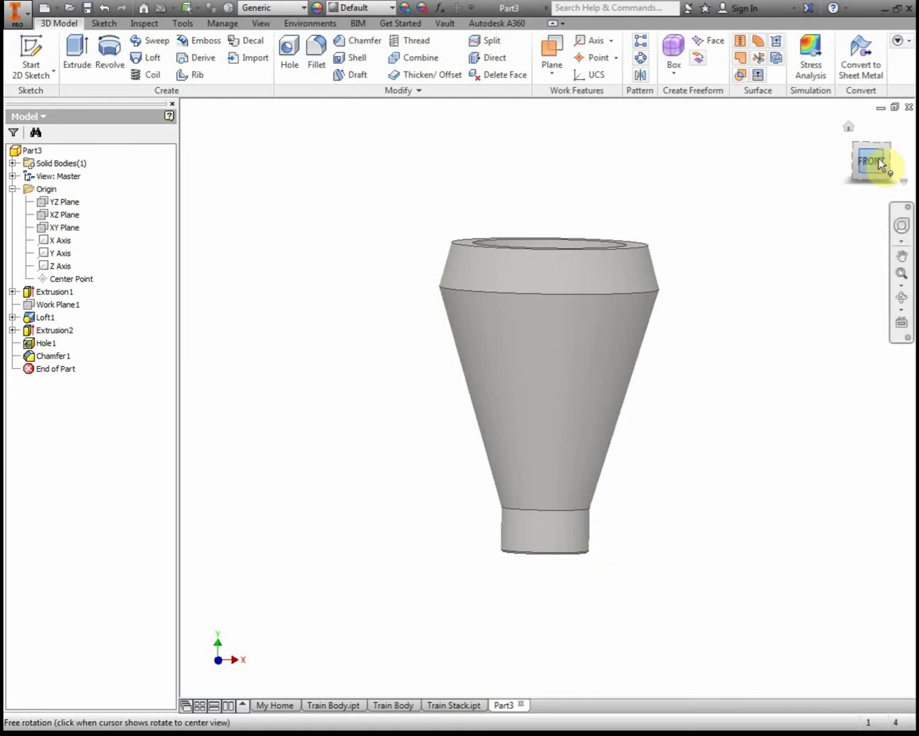
scroll(545, 545, down, 10)
key(F2)
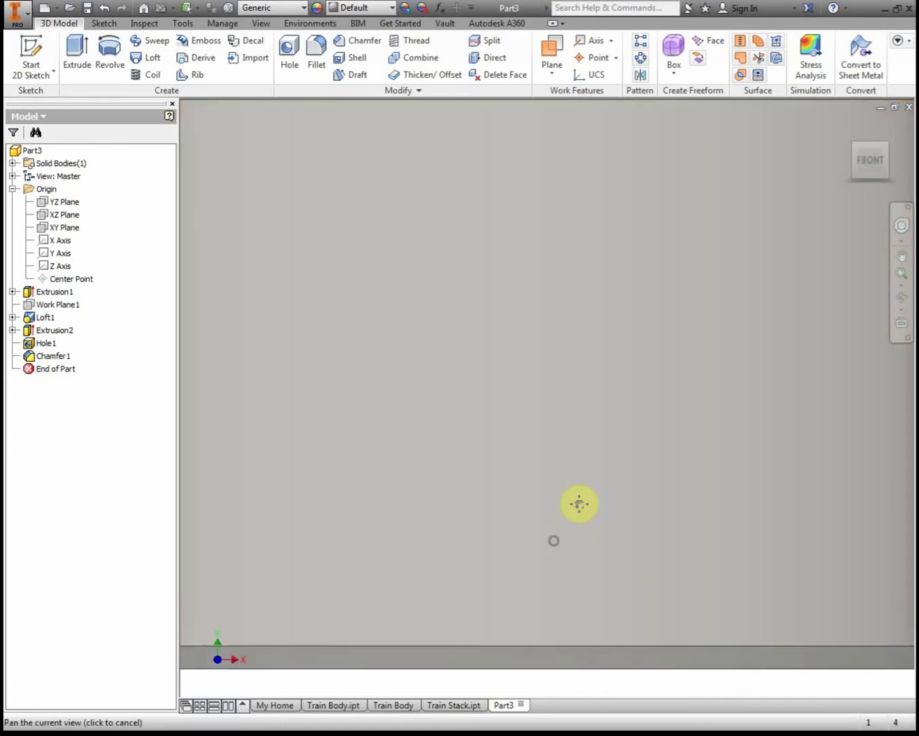
scroll(485, 449, up, 4)
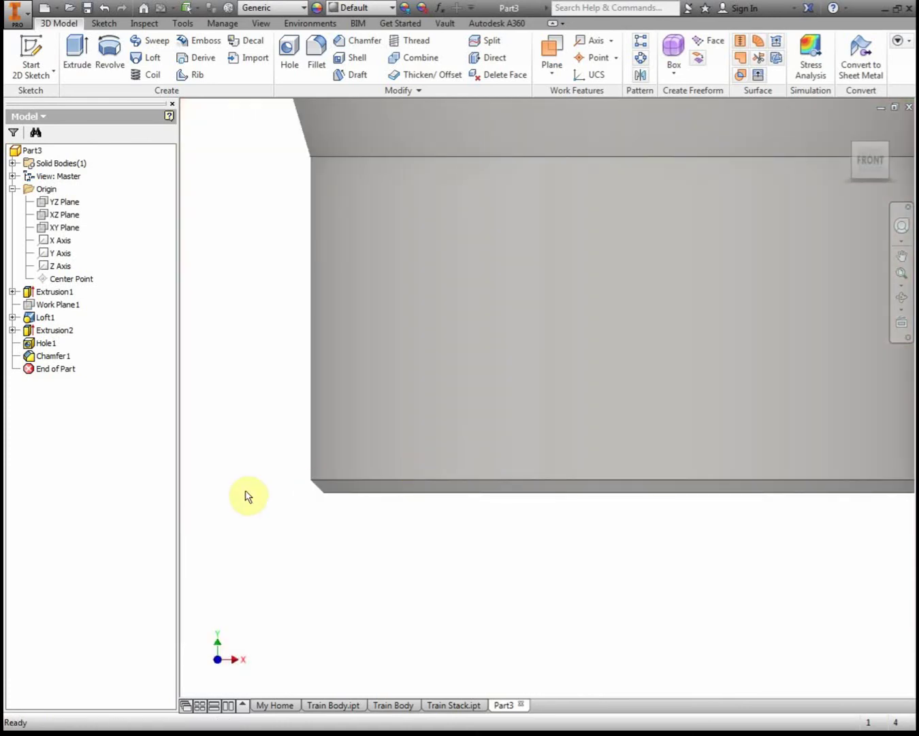
scroll(534, 459, up, 2)
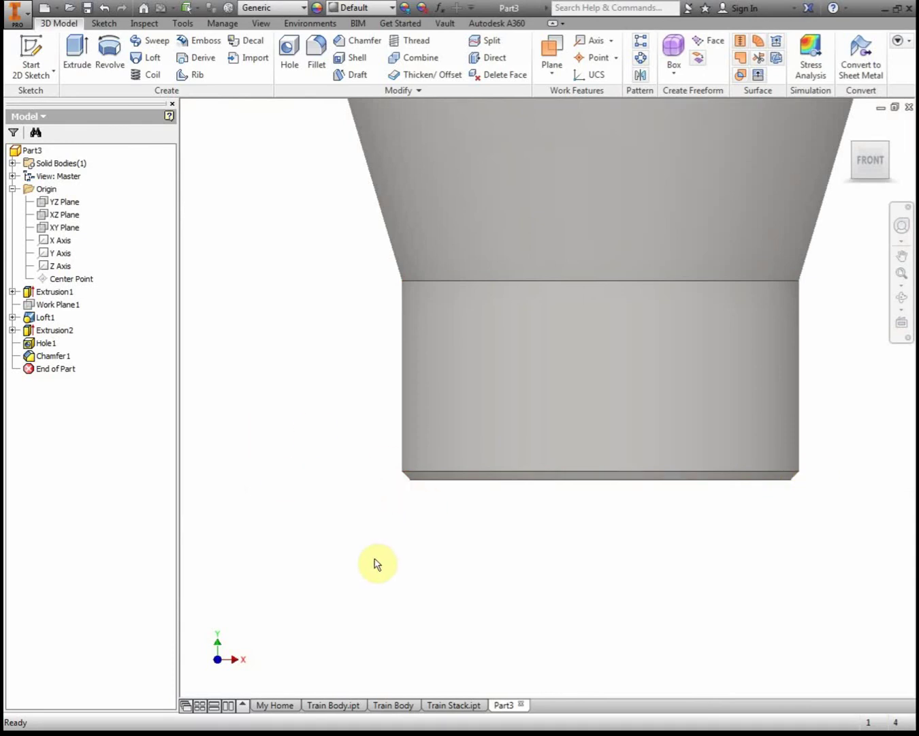
click(849, 128)
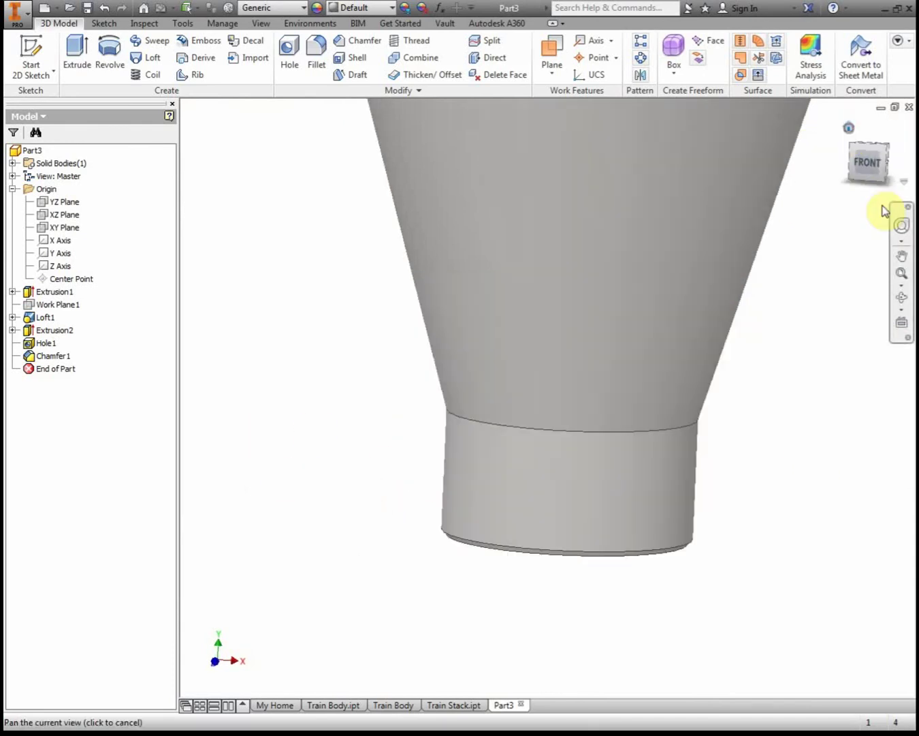